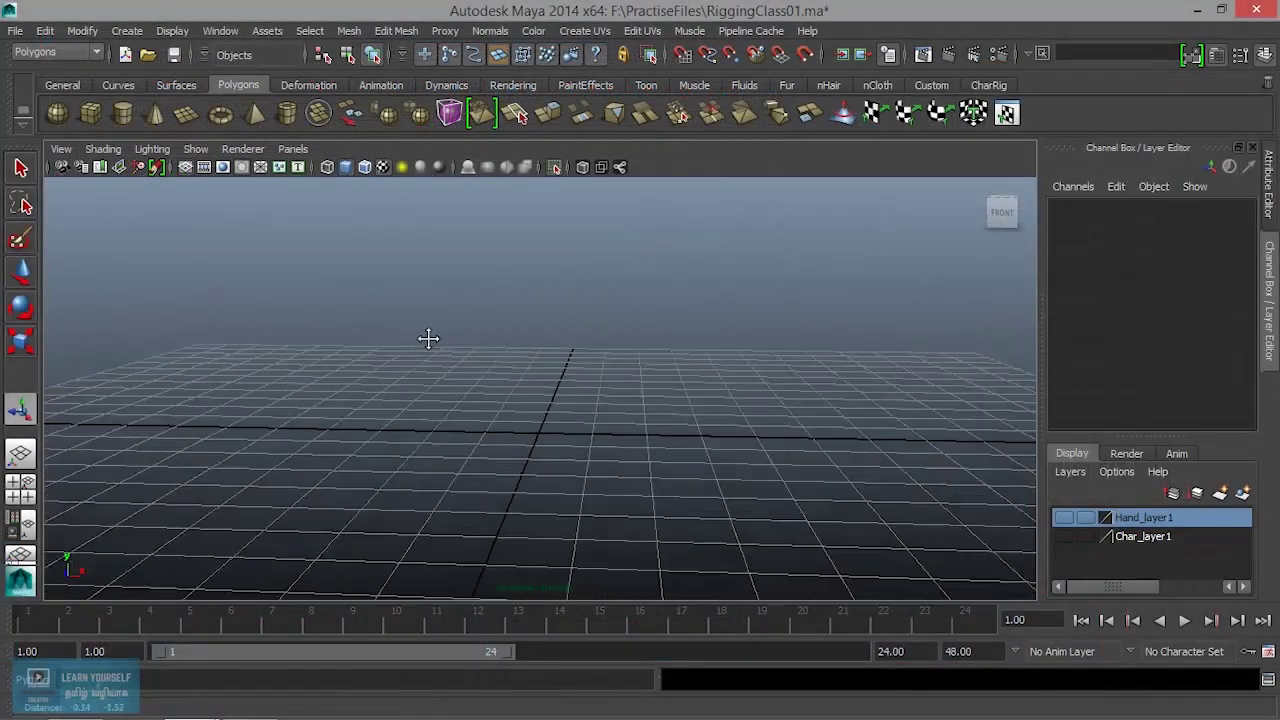
- Tilt the empty perspective view down toward the scene grid
mouse_move(428, 339)
alt+mouse_down()
mouse_move(337, 343)
mouse_move(371, 403)
mouse_move(334, 400)
mouse_move(433, 433)
alt+mouse_up()
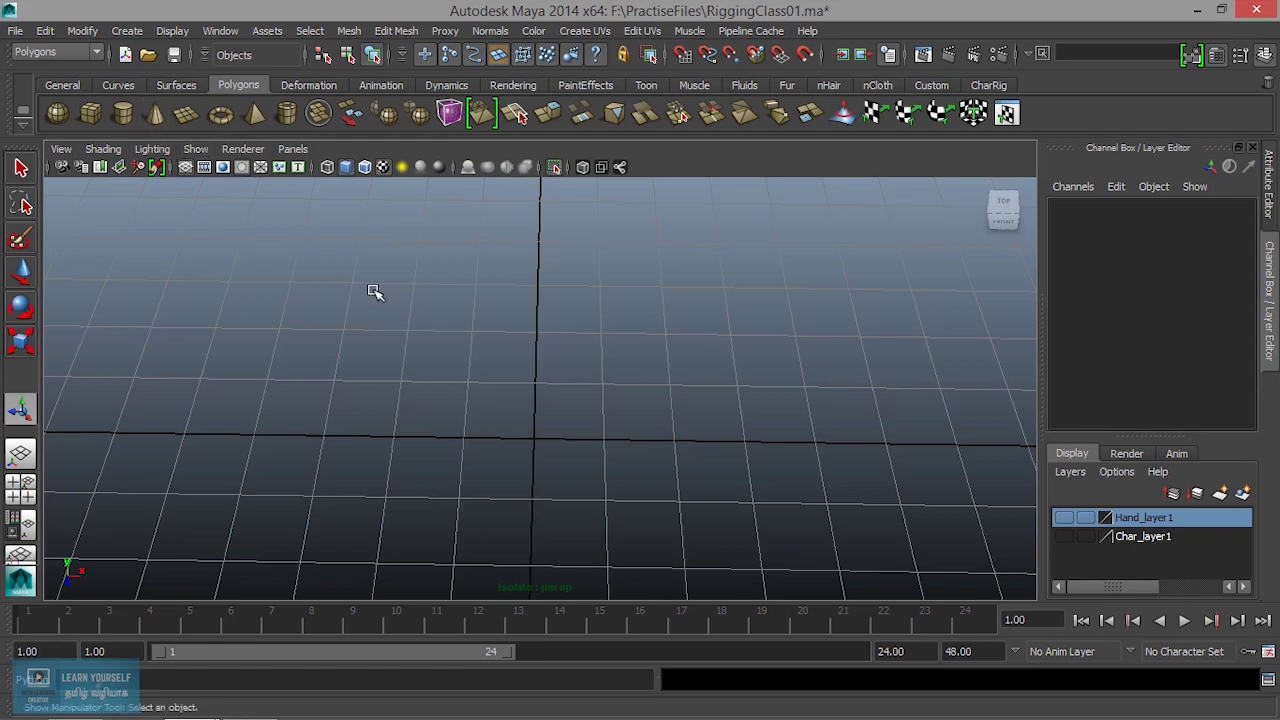
- Create a polygon cone at the grid origin from the Polygons shelf
click(545, 447)
scroll(543, 447, down, 2)
scroll(543, 447, down, 2)
scroll(543, 447, down, 3)
click(155, 113)
click(606, 400)
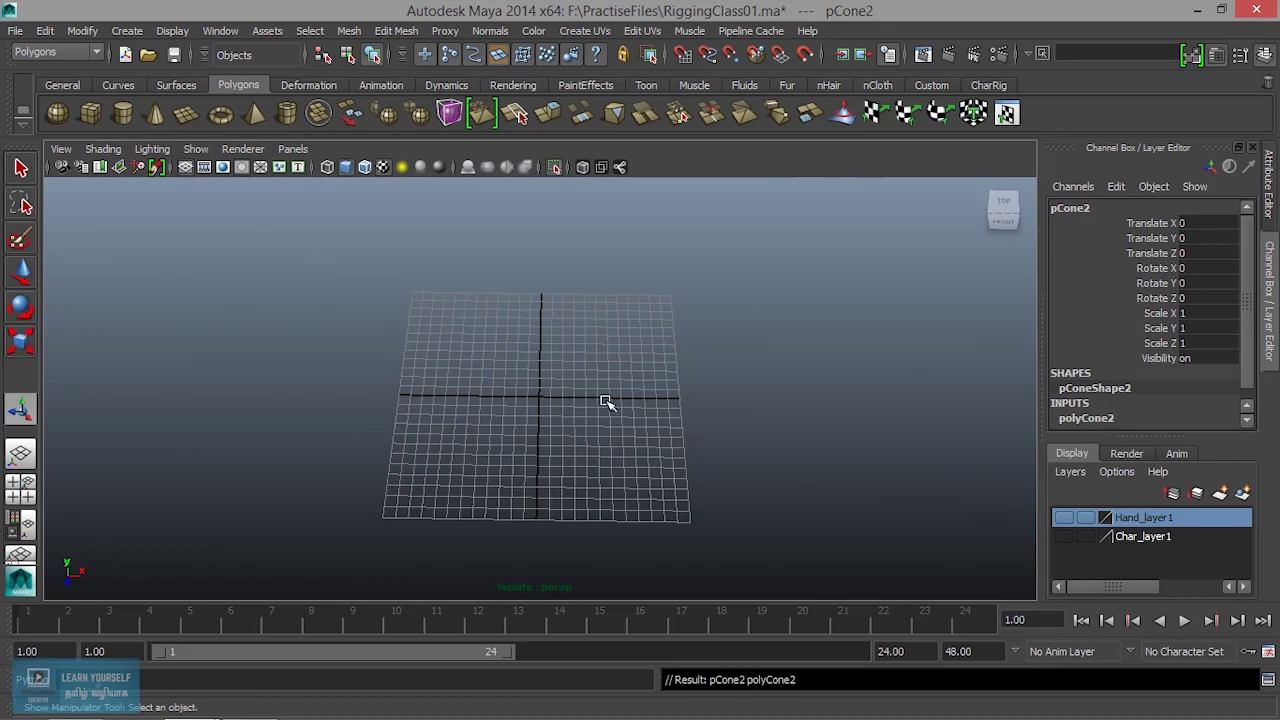
scroll(606, 400, up, 2)
scroll(549, 431, up, 2)
alt+drag(549, 431, 550, 420)
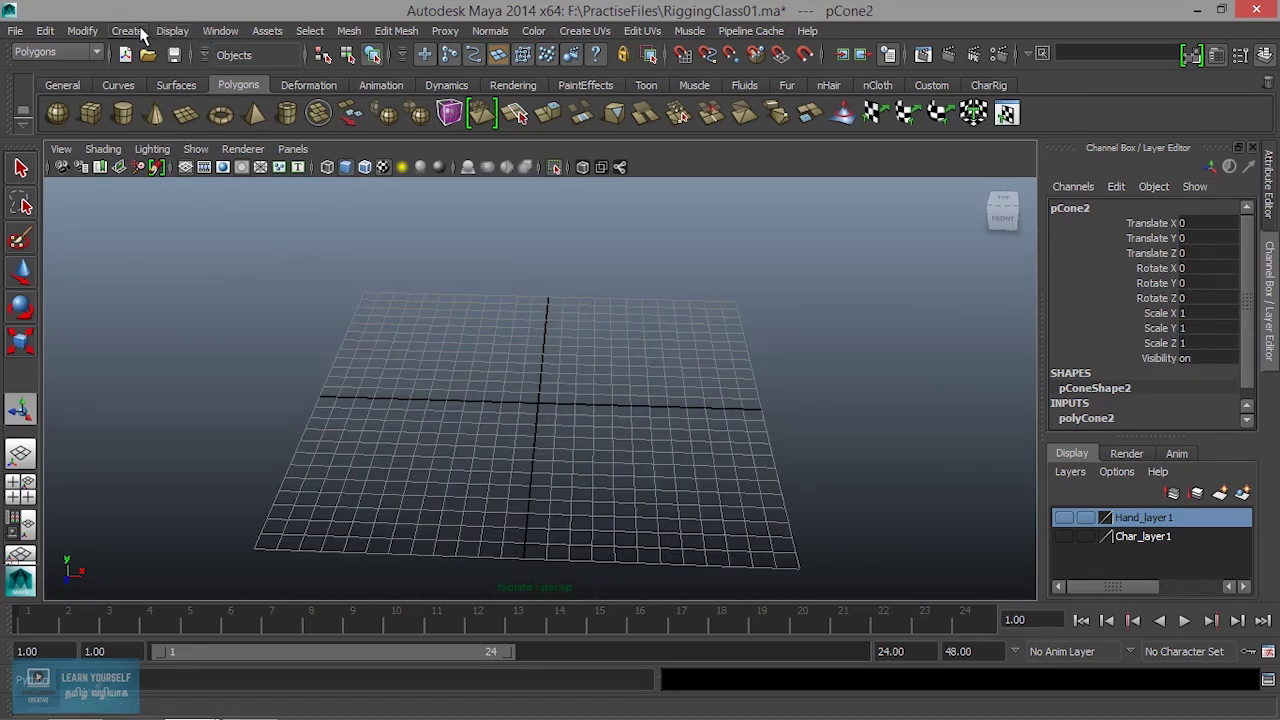
click(127, 30)
mouse_move(170, 76)
click(310, 320)
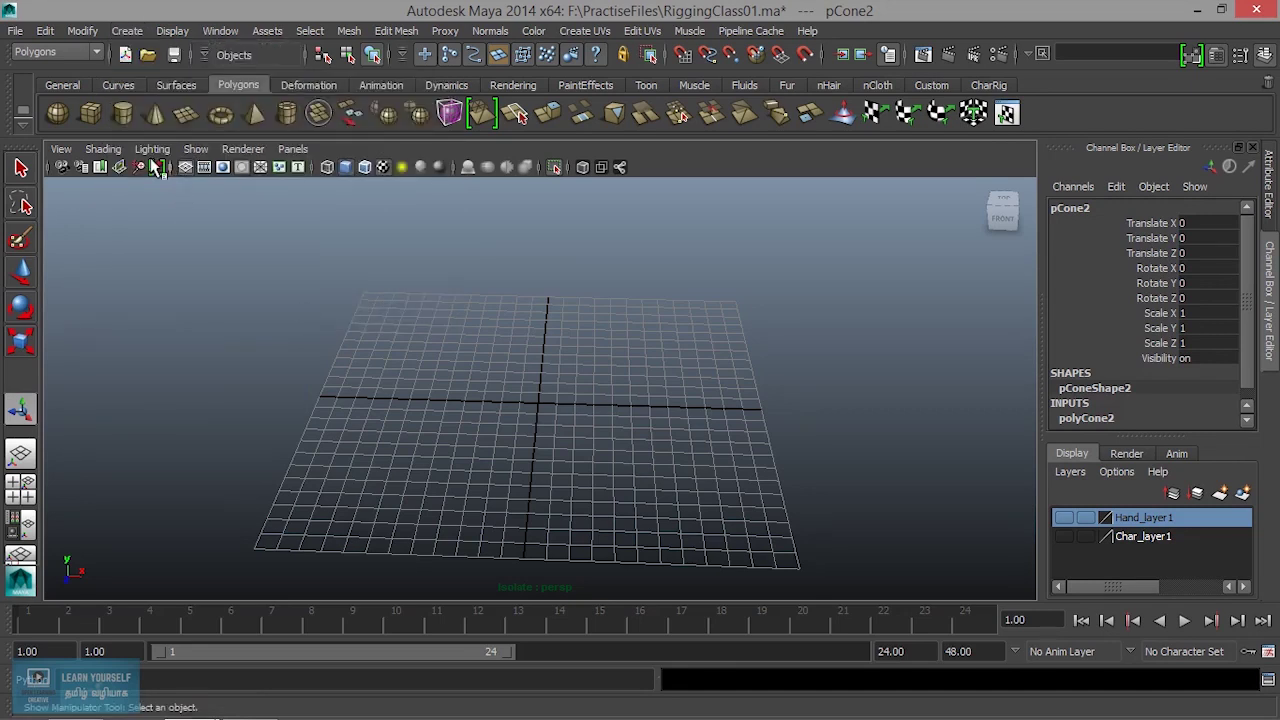
click(155, 115)
scroll(545, 236, up, 5)
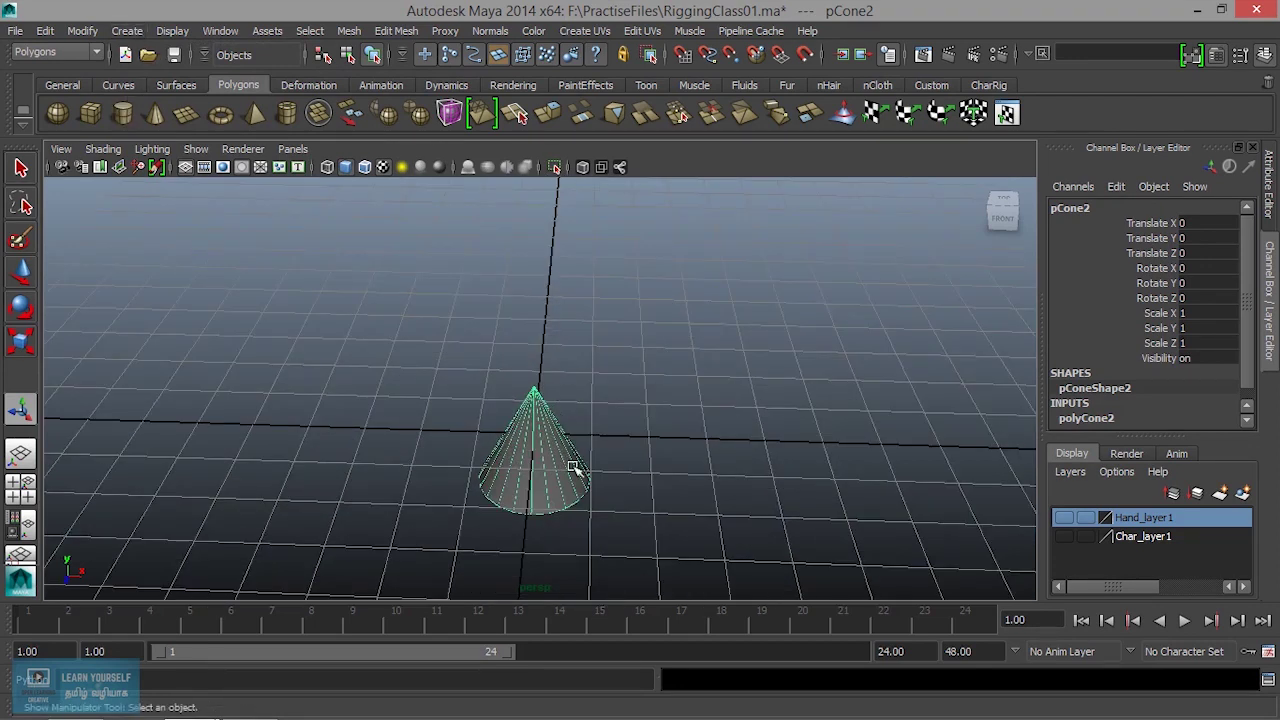
- Move the cone to the right along X with the Move Tool
key(w)
click(509, 417)
click(534, 440)
drag(591, 435, 924, 450)
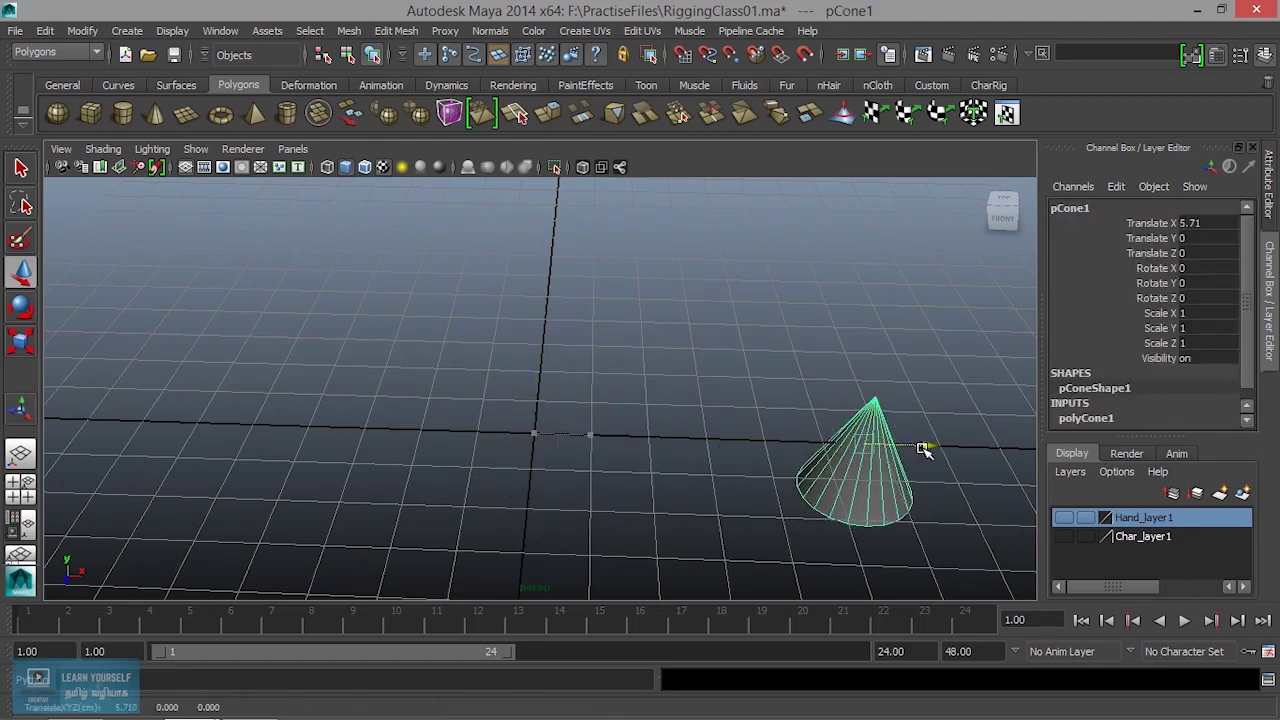
- Add a cylinder slid left along X, then a torus at the origin
click(123, 113)
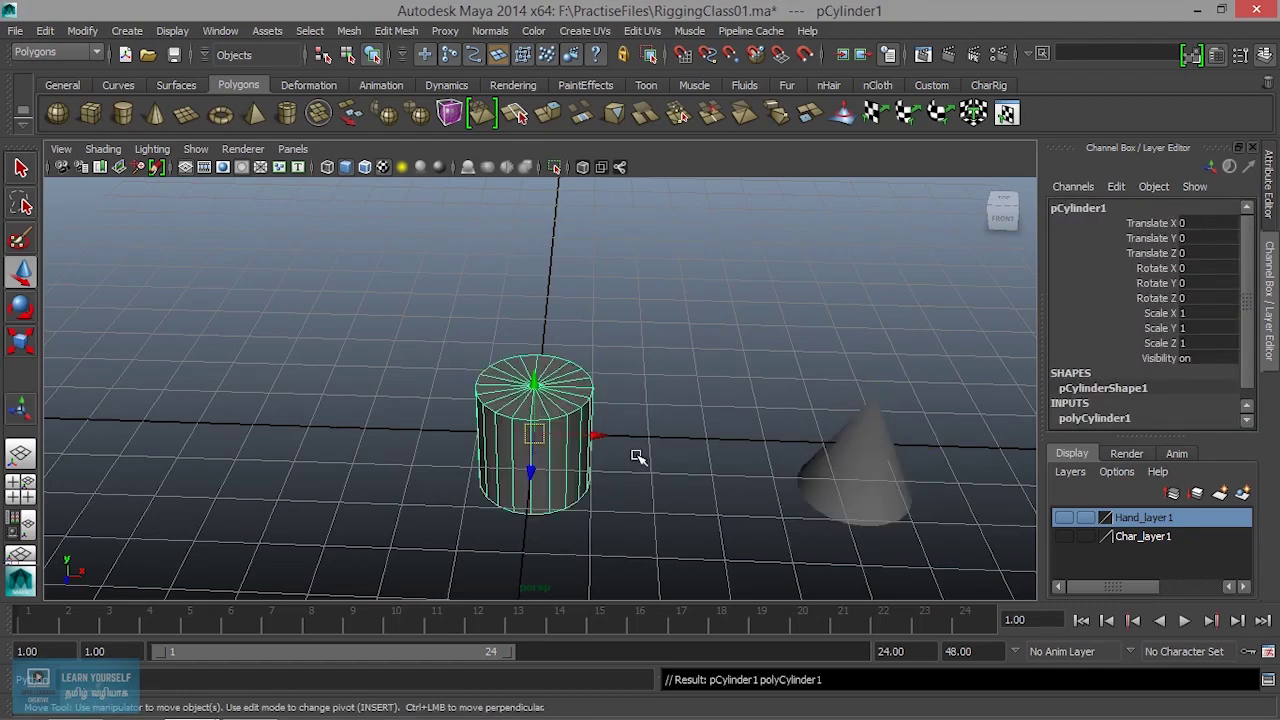
mouse_move(592, 436)
mouse_down()
mouse_move(163, 371)
mouse_move(214, 386)
mouse_up()
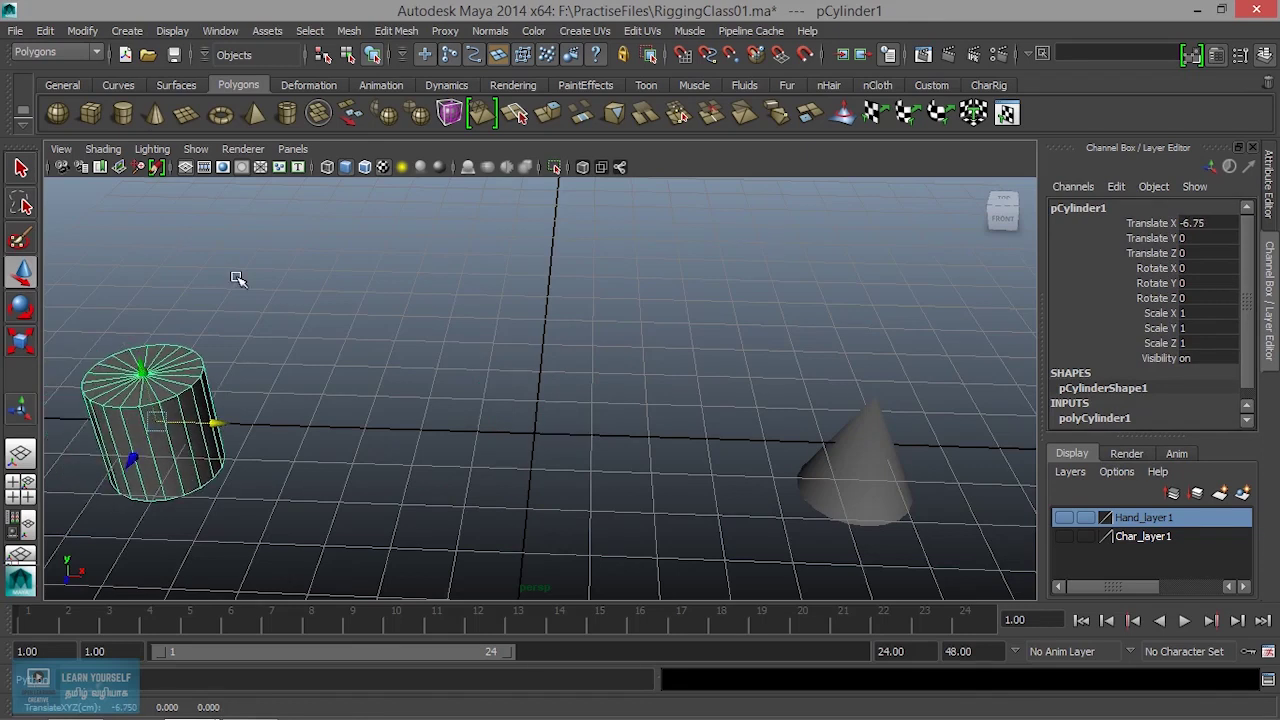
click(220, 114)
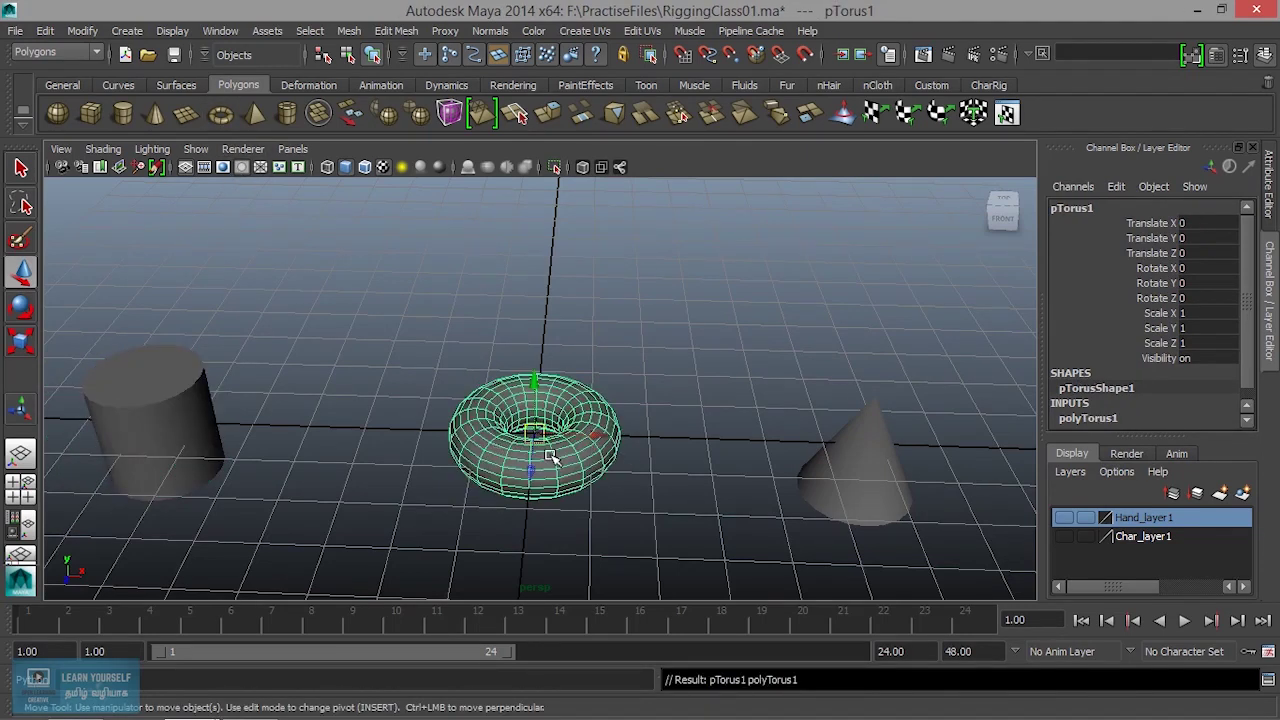
click(815, 483)
- Nudge the cylinder along X to Translate X -5.483
mouse_move(550, 505)
alt+mouse_down()
mouse_move(600, 503)
mouse_move(543, 480)
mouse_move(660, 497)
mouse_move(560, 488)
alt+mouse_up()
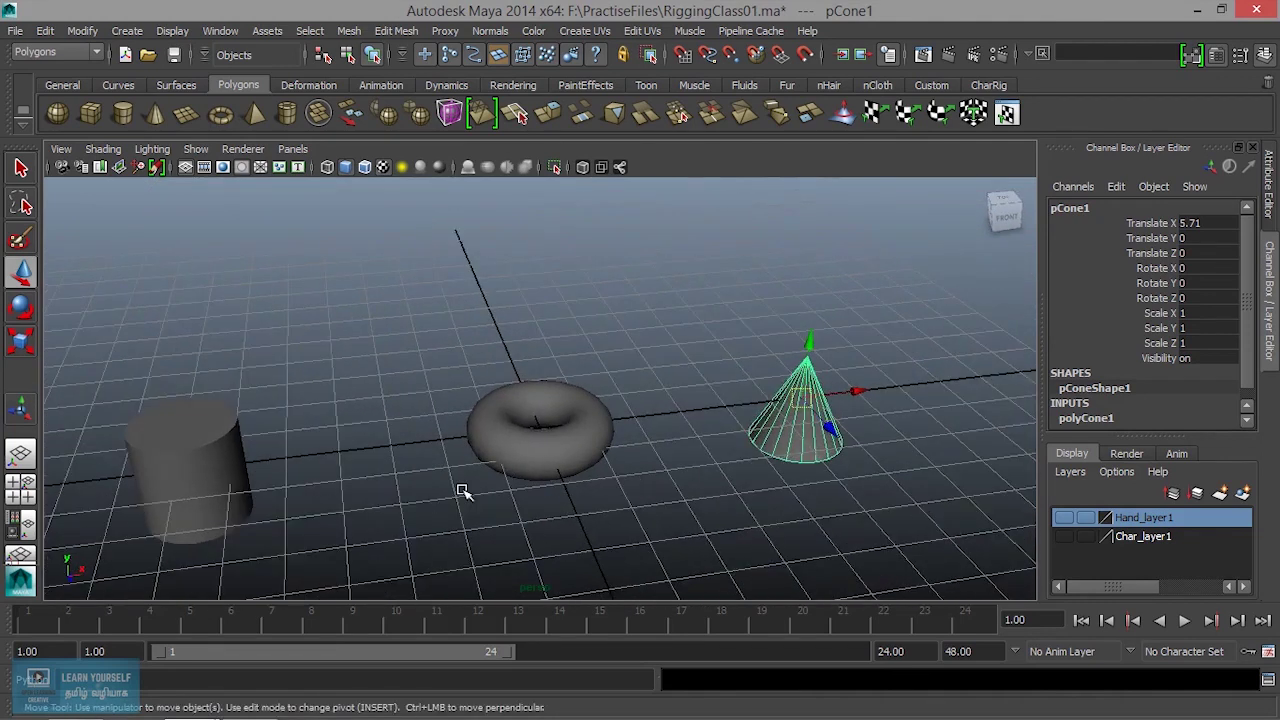
click(205, 485)
drag(252, 462, 320, 458)
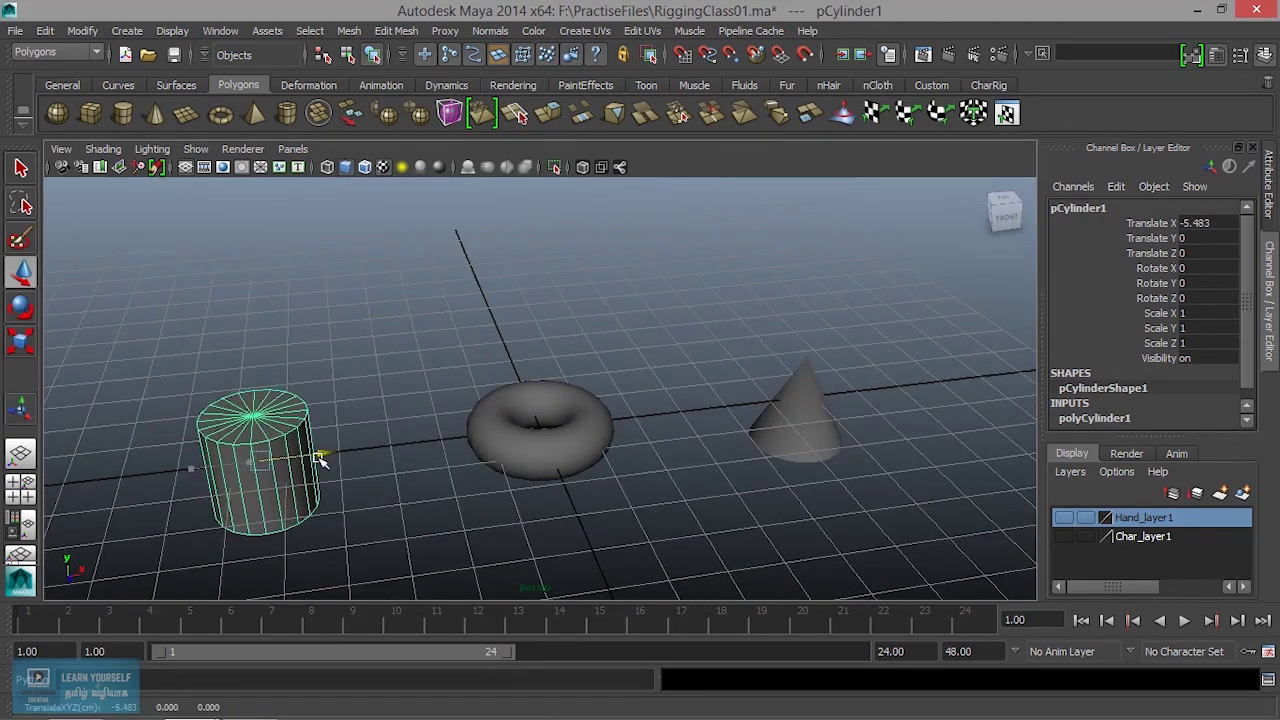
- Try moving the torus, undo it back to the origin, and reselect the cylinder
mouse_move(560, 466)
alt+mouse_down()
mouse_move(509, 466)
mouse_move(569, 443)
mouse_move(543, 434)
mouse_move(594, 451)
mouse_move(679, 423)
alt+mouse_up()
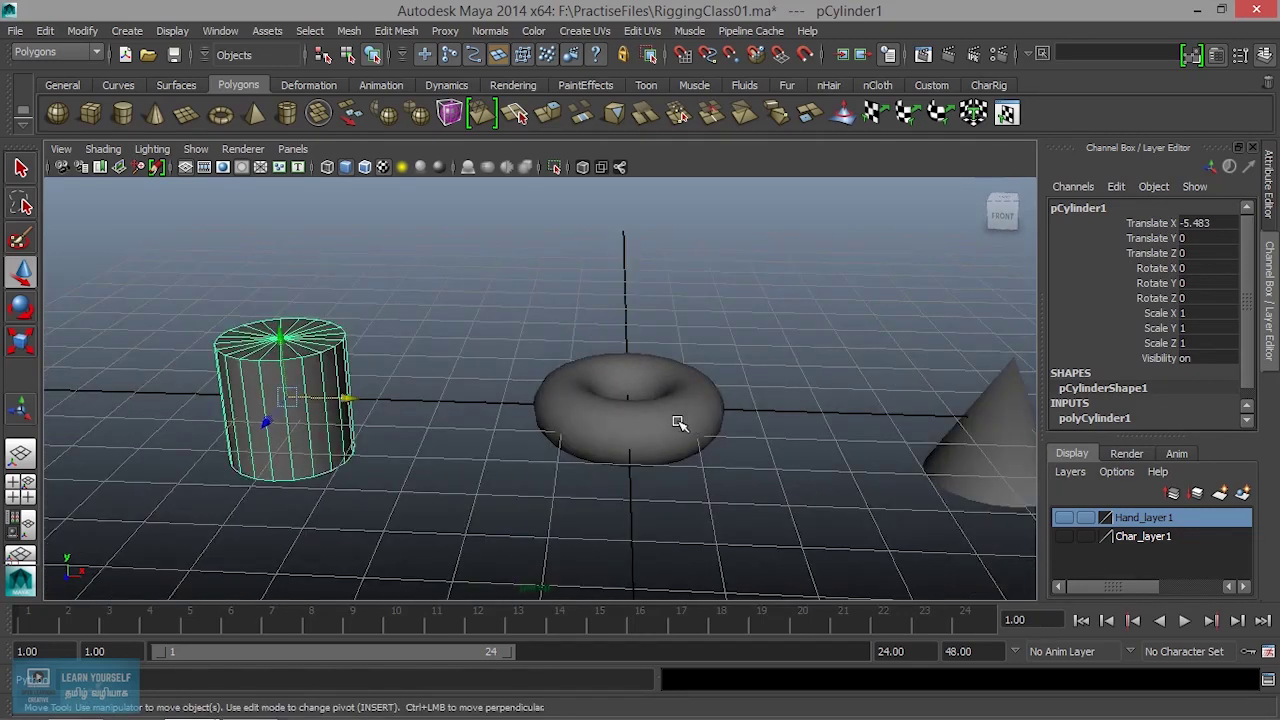
click(620, 393)
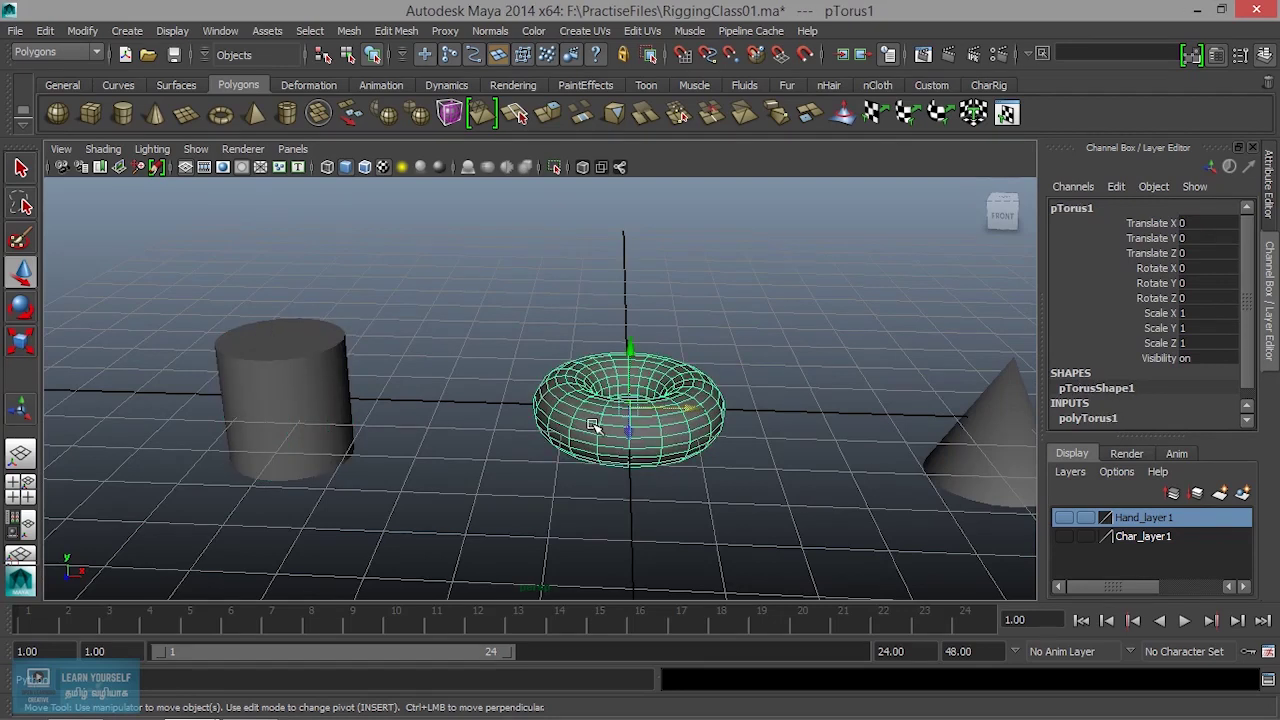
drag(636, 406, 752, 356)
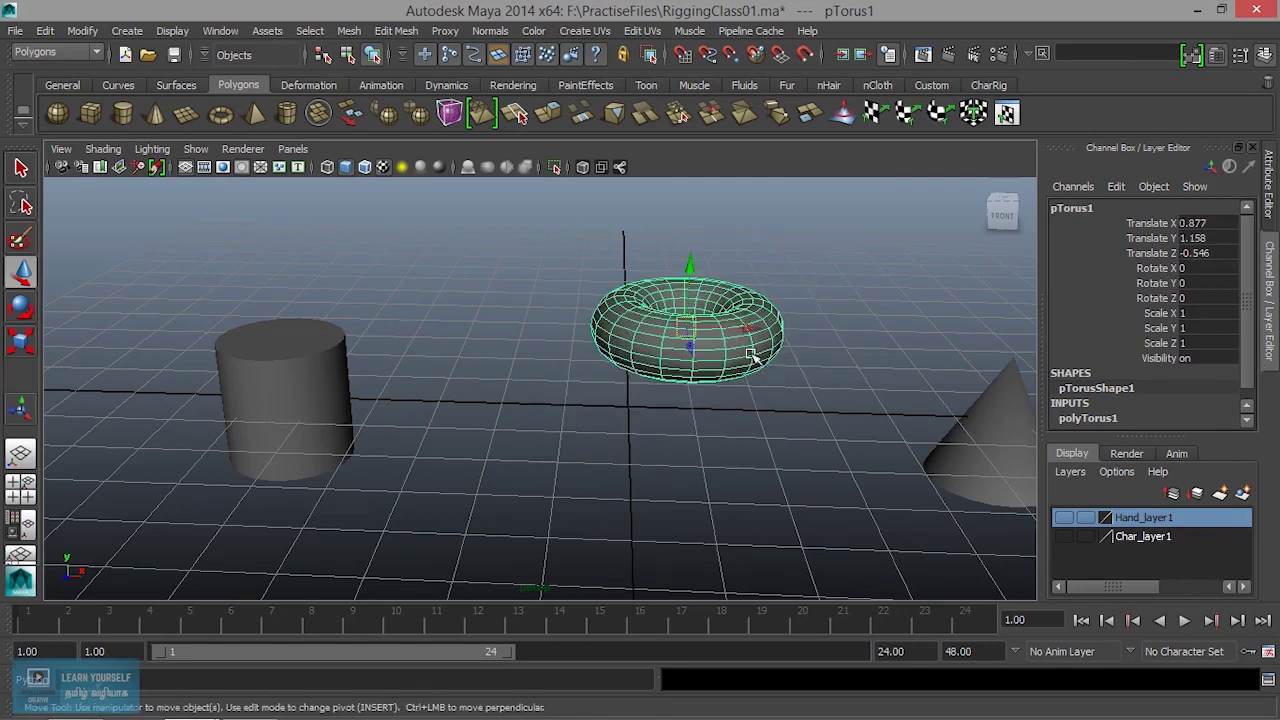
key(ctrl+z)
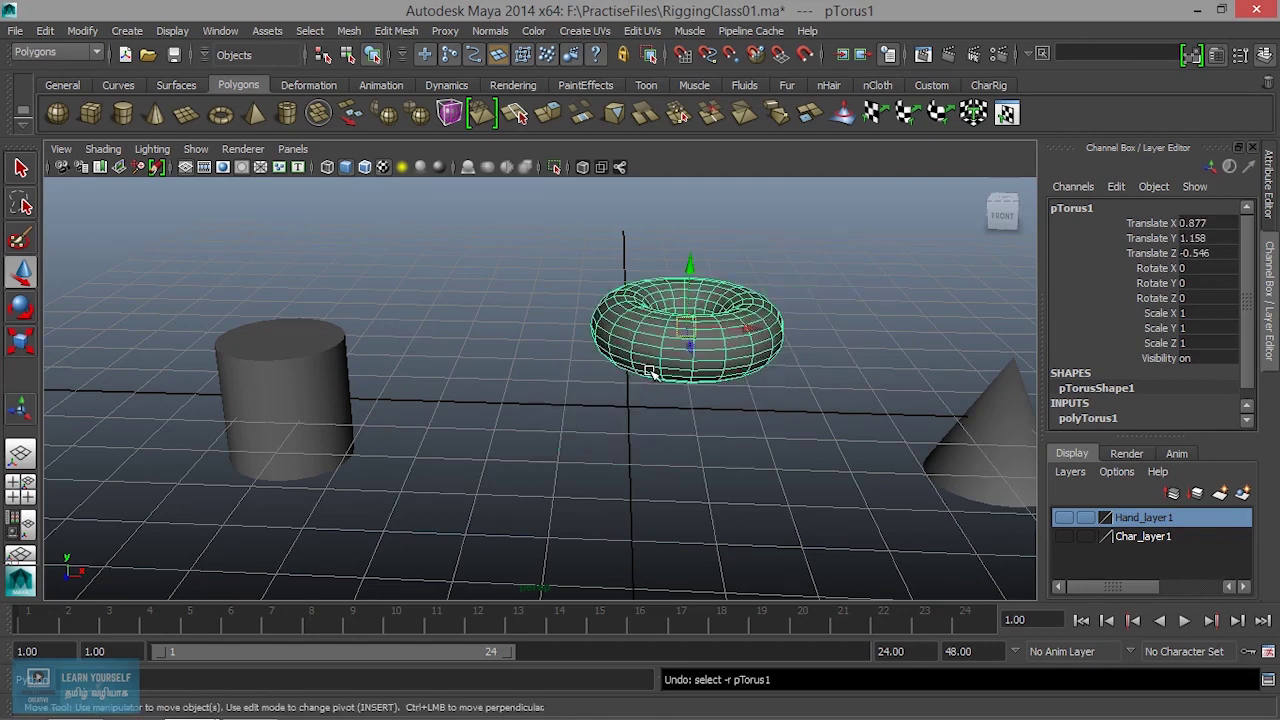
key(ctrl+z)
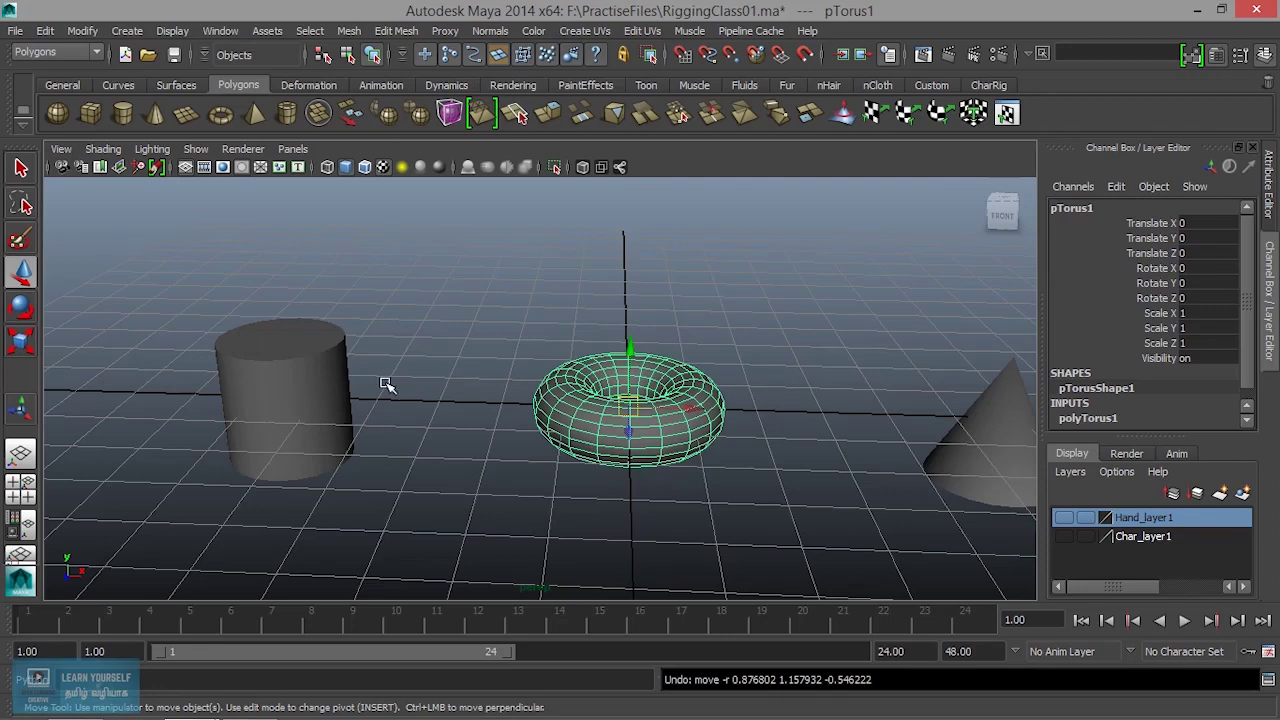
click(630, 420)
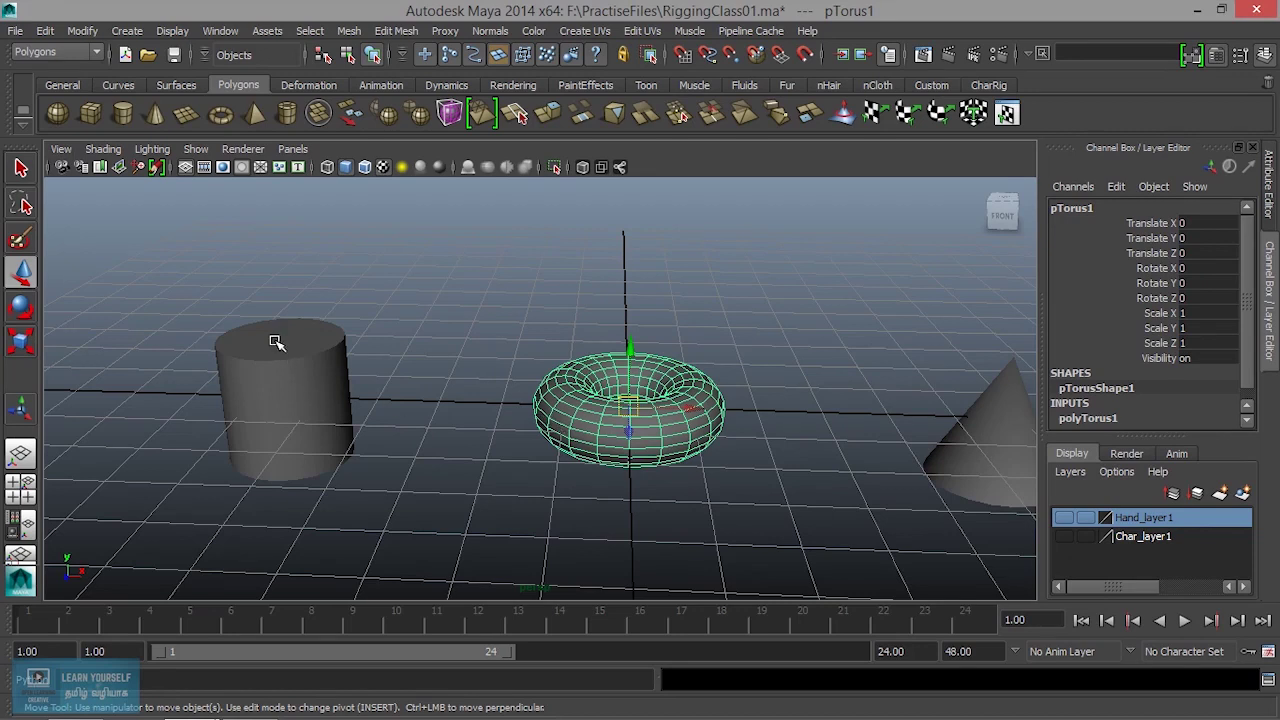
click(350, 428)
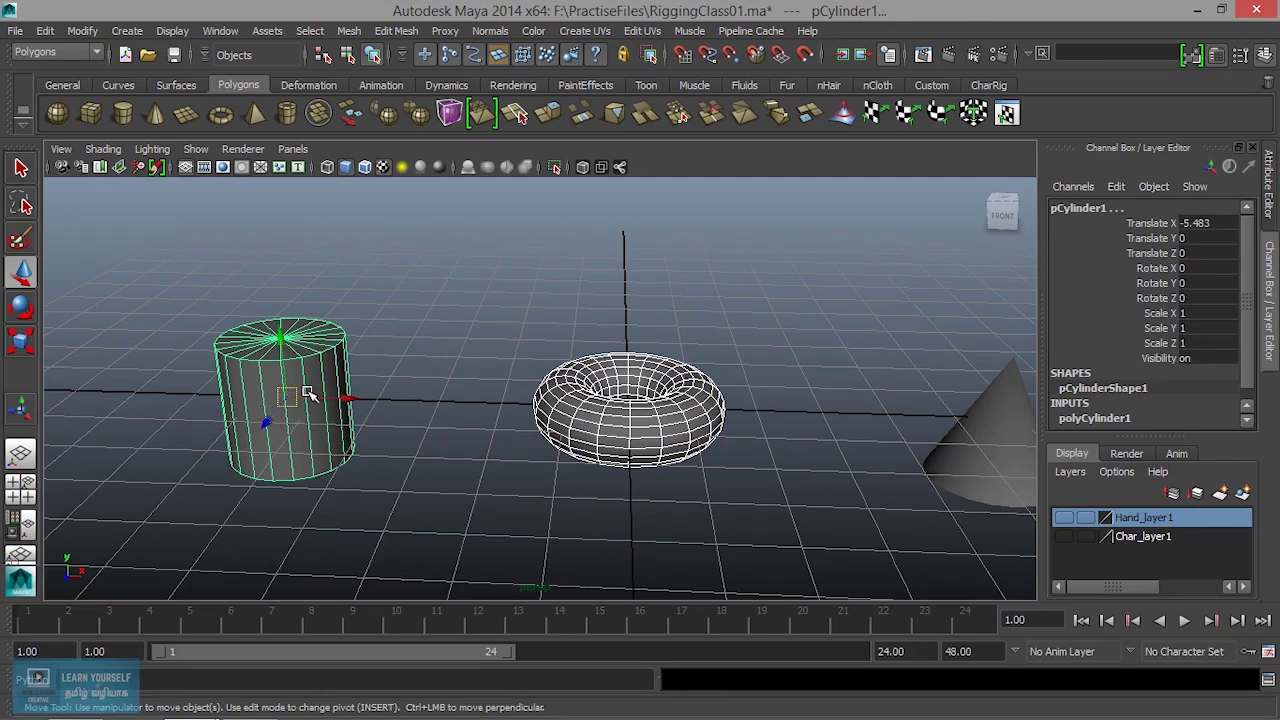
- Parent the torus under the cylinder and move them together
click(45, 31)
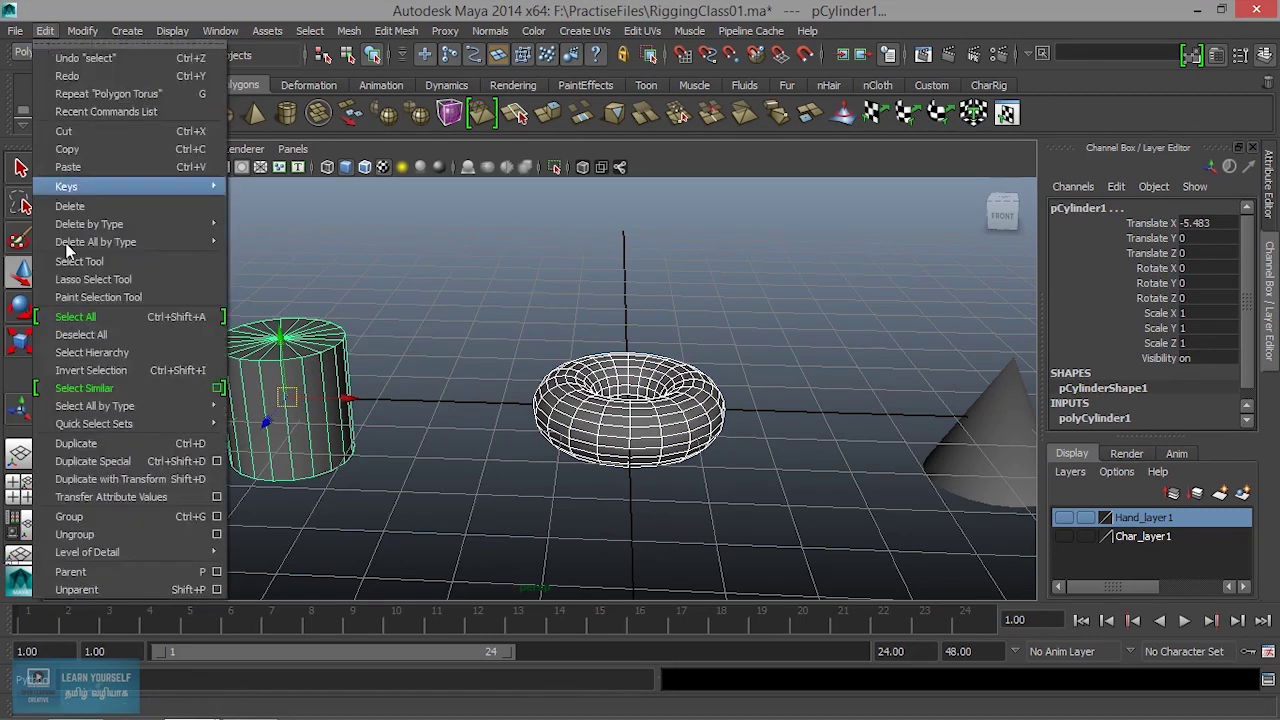
click(114, 571)
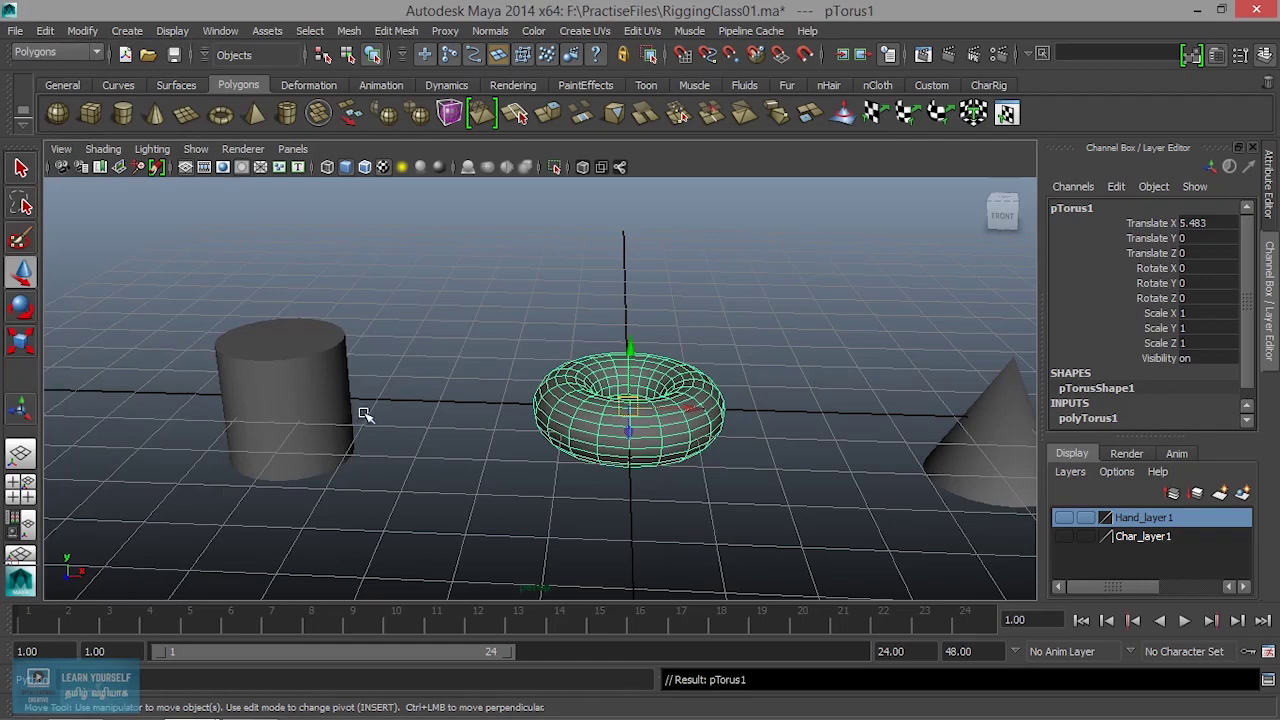
click(316, 387)
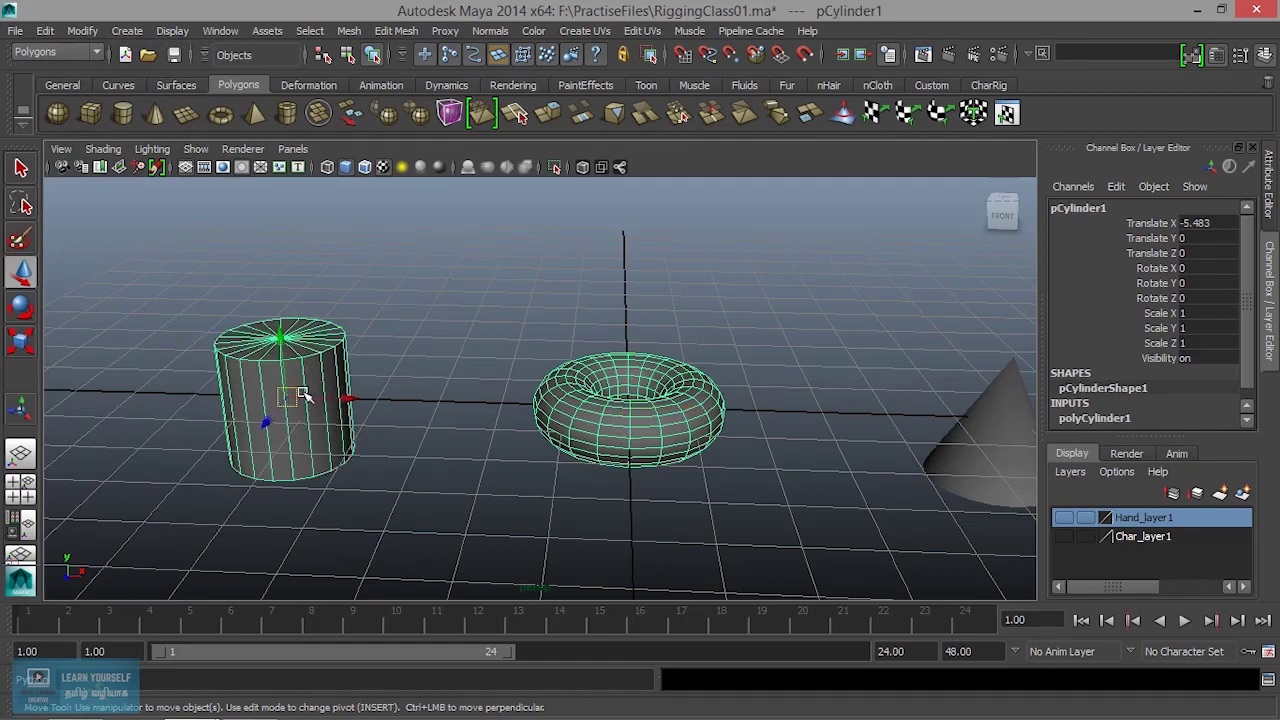
drag(288, 396, 278, 374)
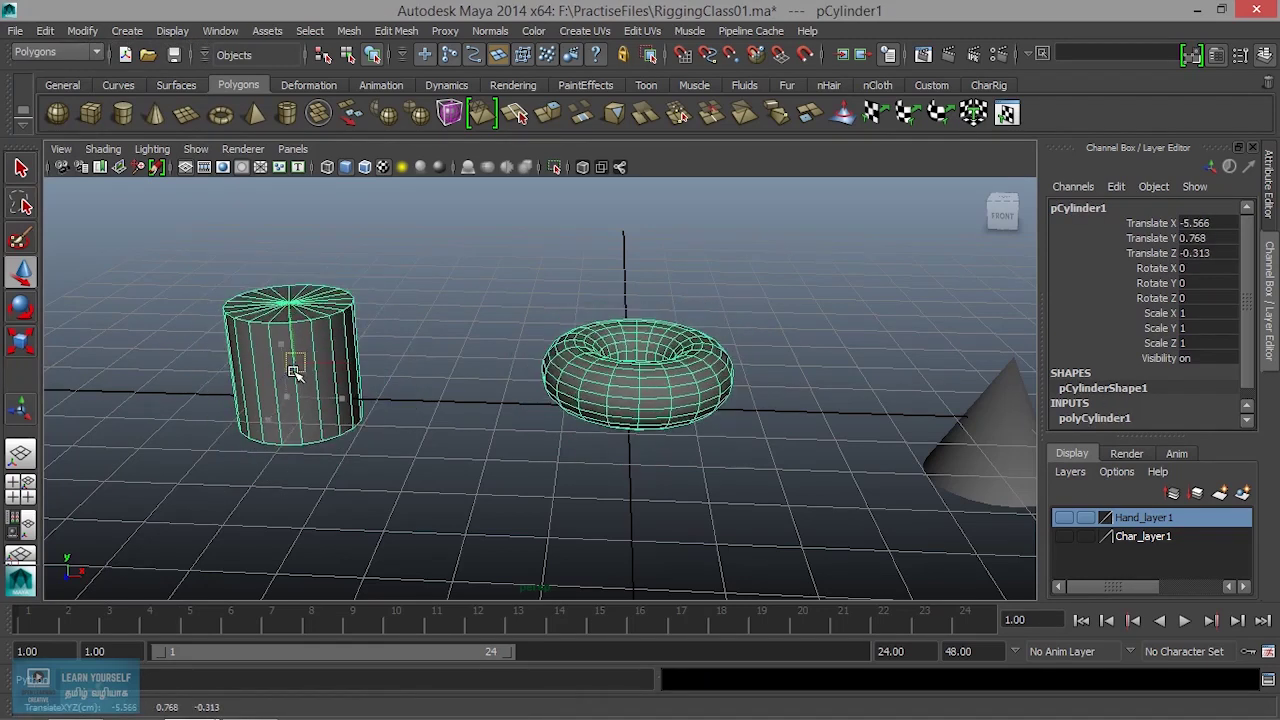
- Test moving the torus alone, undo it, then raise the cylinder with its torus
click(668, 415)
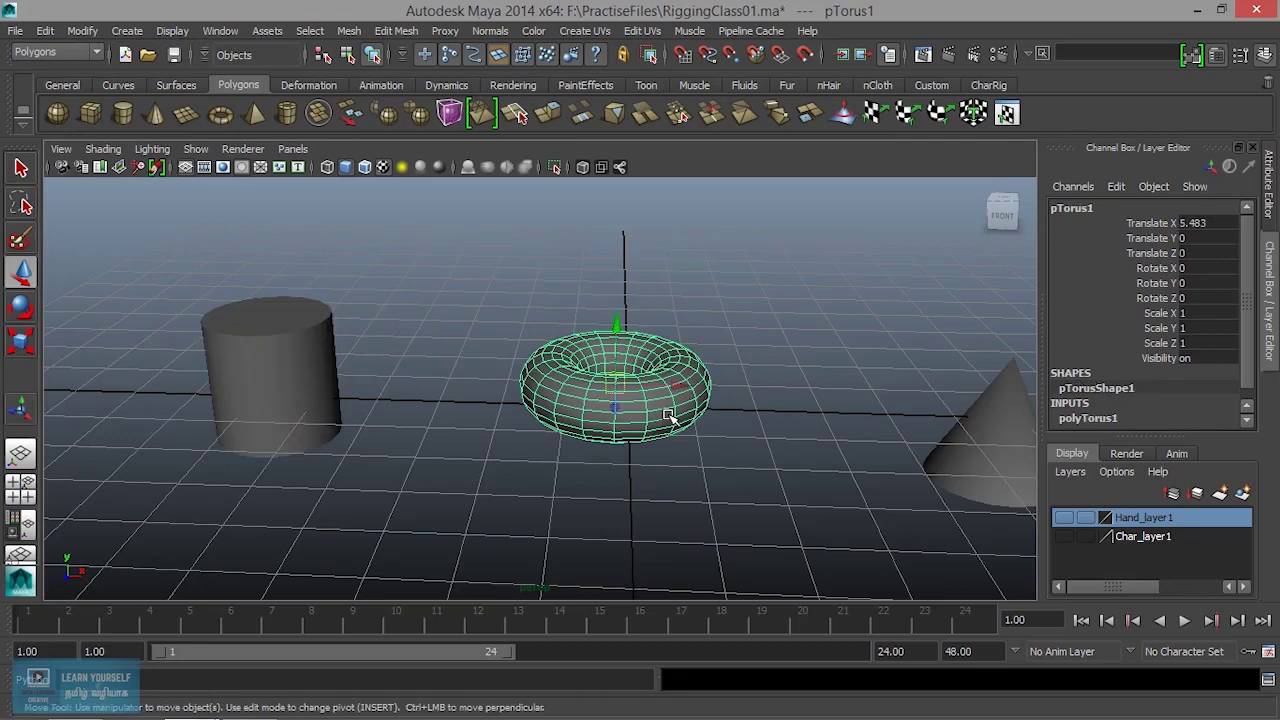
drag(613, 381, 617, 395)
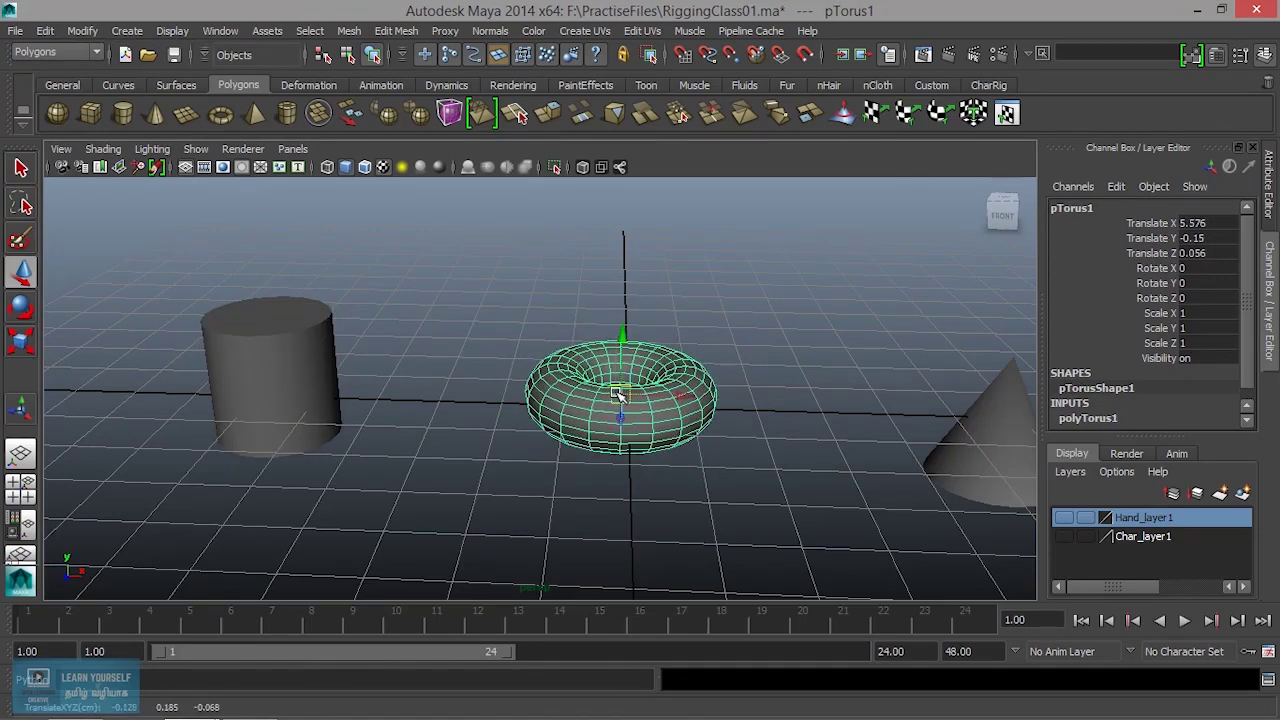
key(ctrl+z)
click(310, 430)
mouse_move(285, 385)
mouse_down()
mouse_move(373, 317)
mouse_move(320, 374)
mouse_up()
- Select the cone and the torus together
click(708, 408)
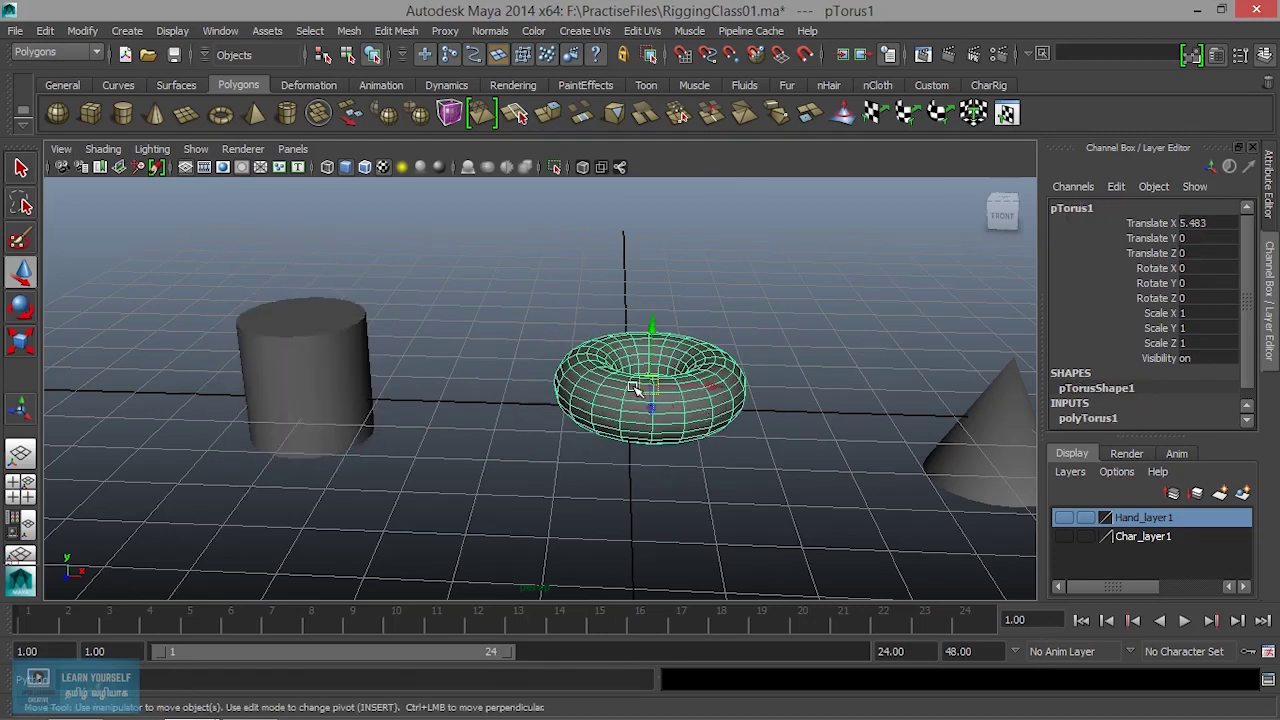
alt+drag(766, 456, 570, 430)
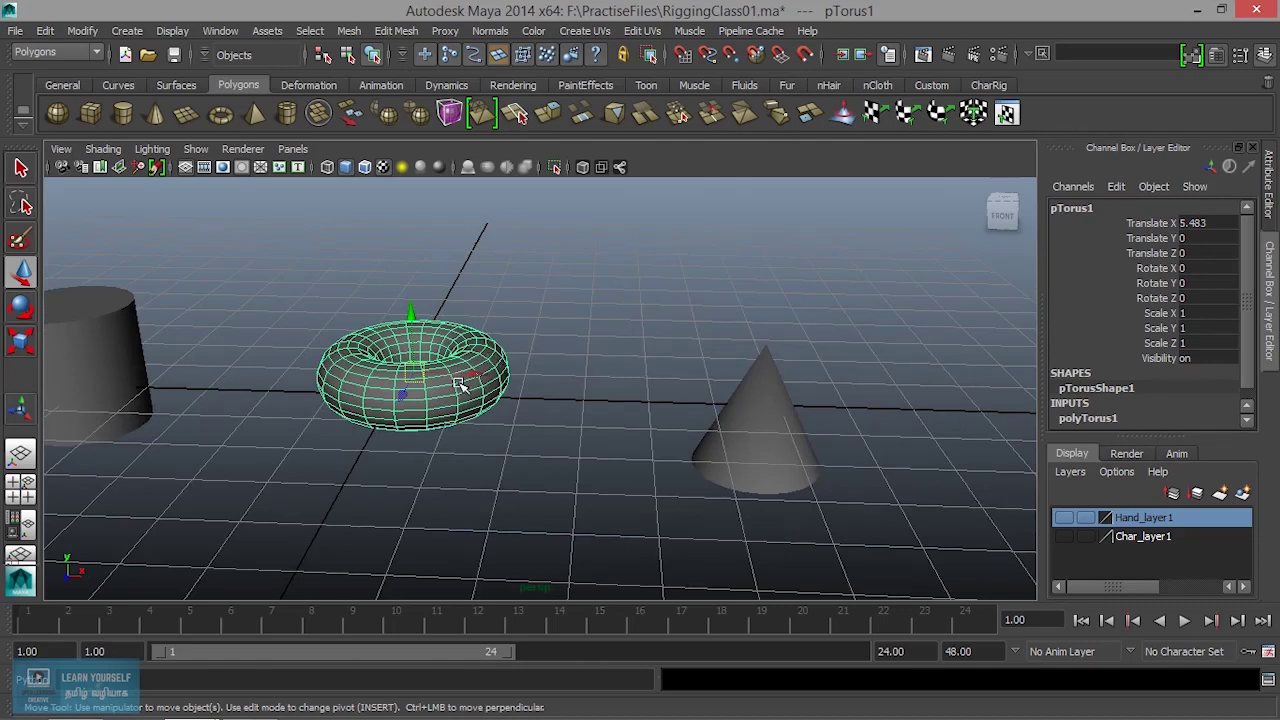
click(772, 430)
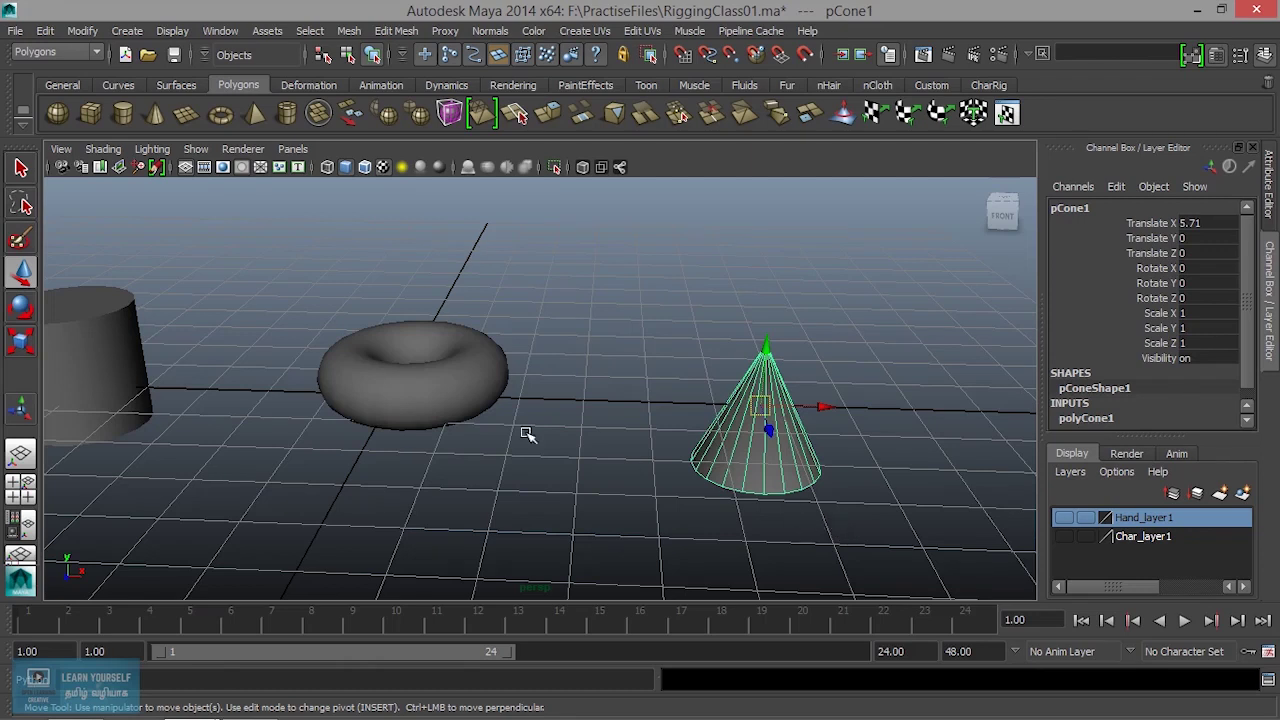
click(472, 376)
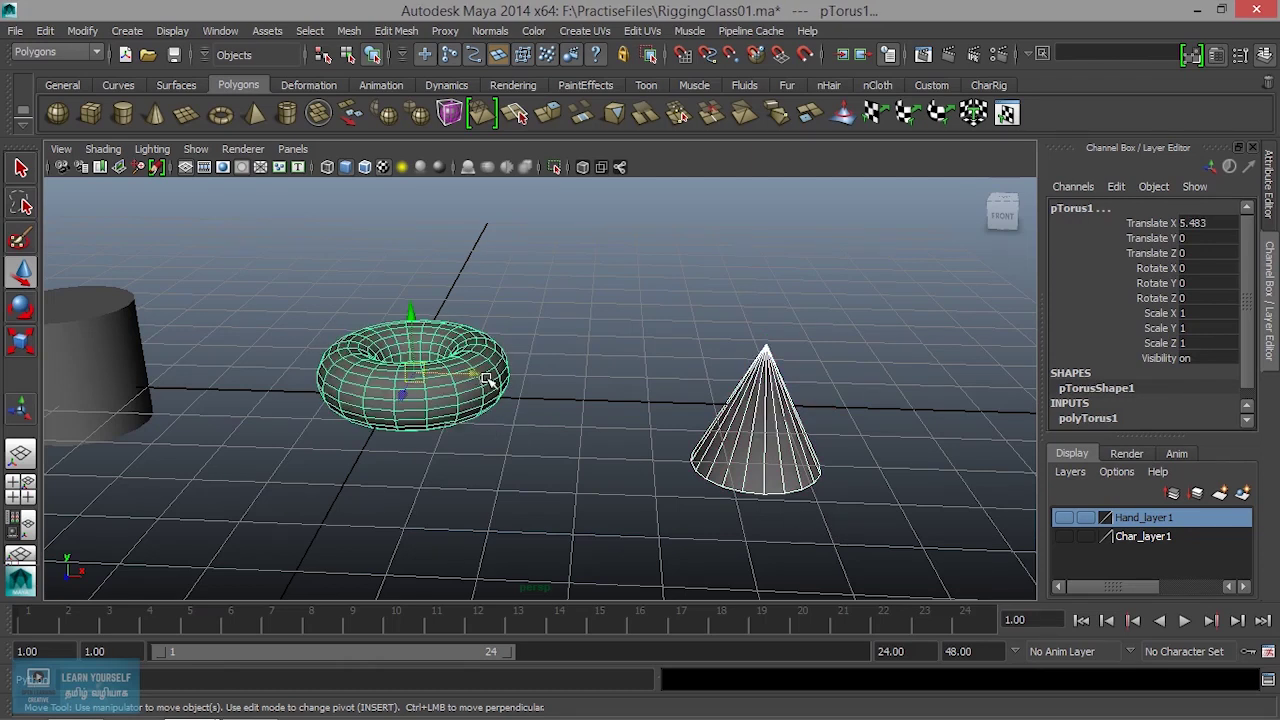
- Parent the cone under the torus, then test moving the torus and the cone
click(45, 30)
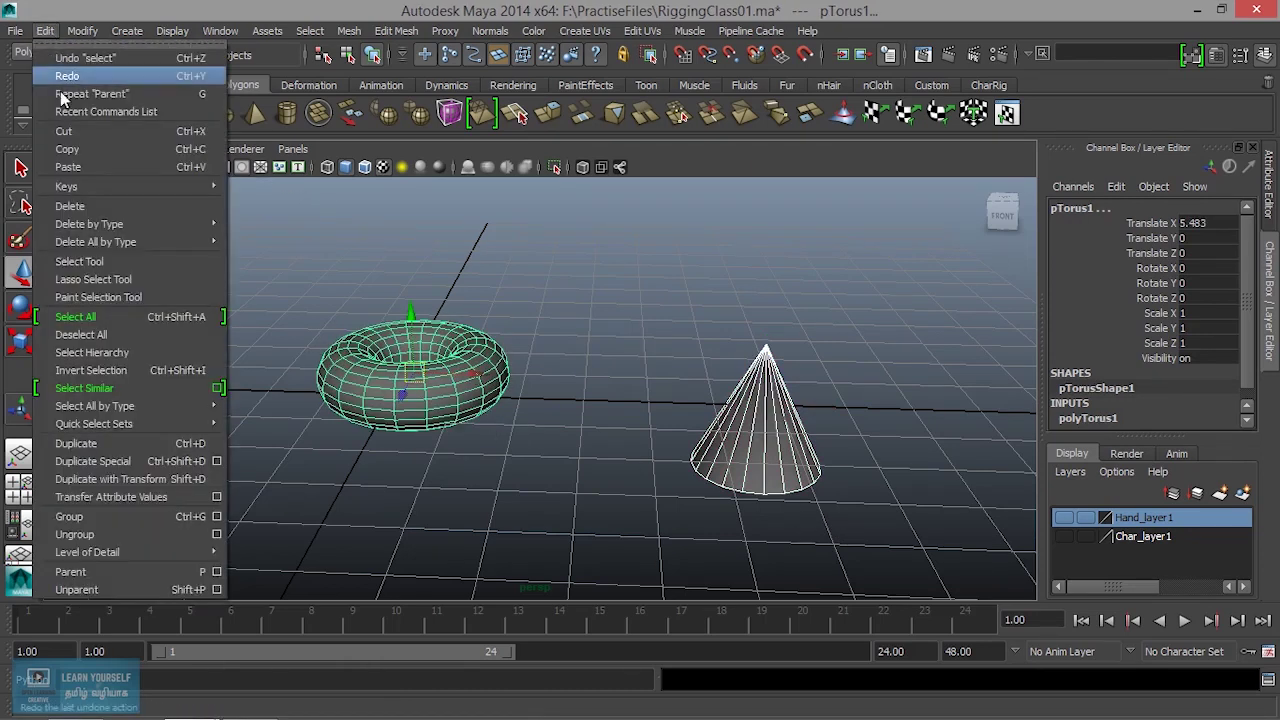
click(80, 571)
click(463, 490)
click(484, 368)
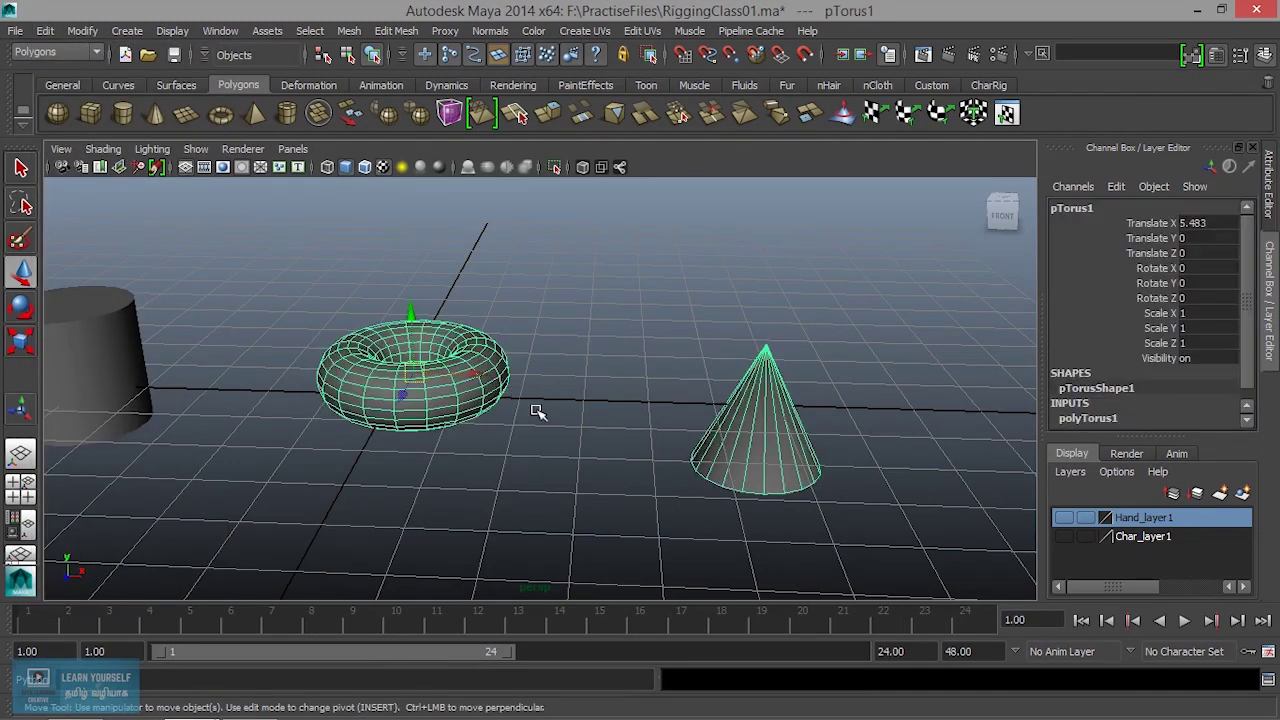
mouse_move(468, 370)
mouse_down()
mouse_move(390, 362)
mouse_move(410, 363)
mouse_up()
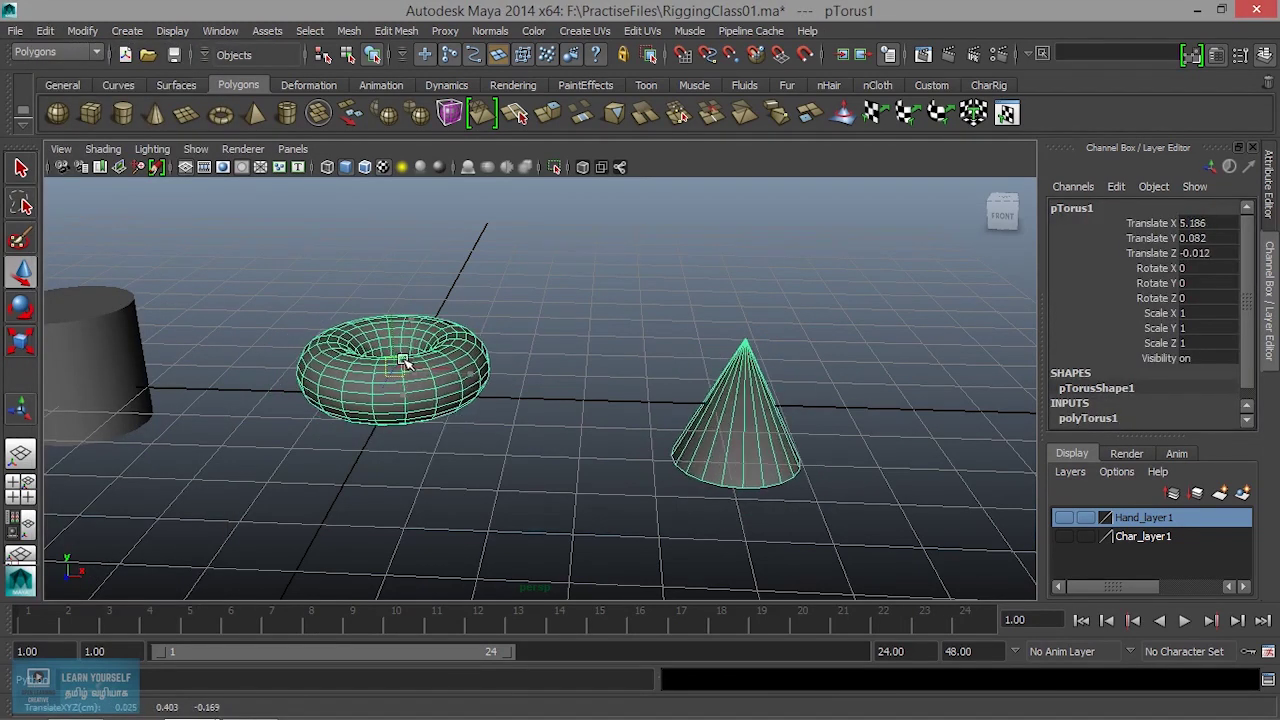
click(700, 455)
drag(735, 405, 763, 372)
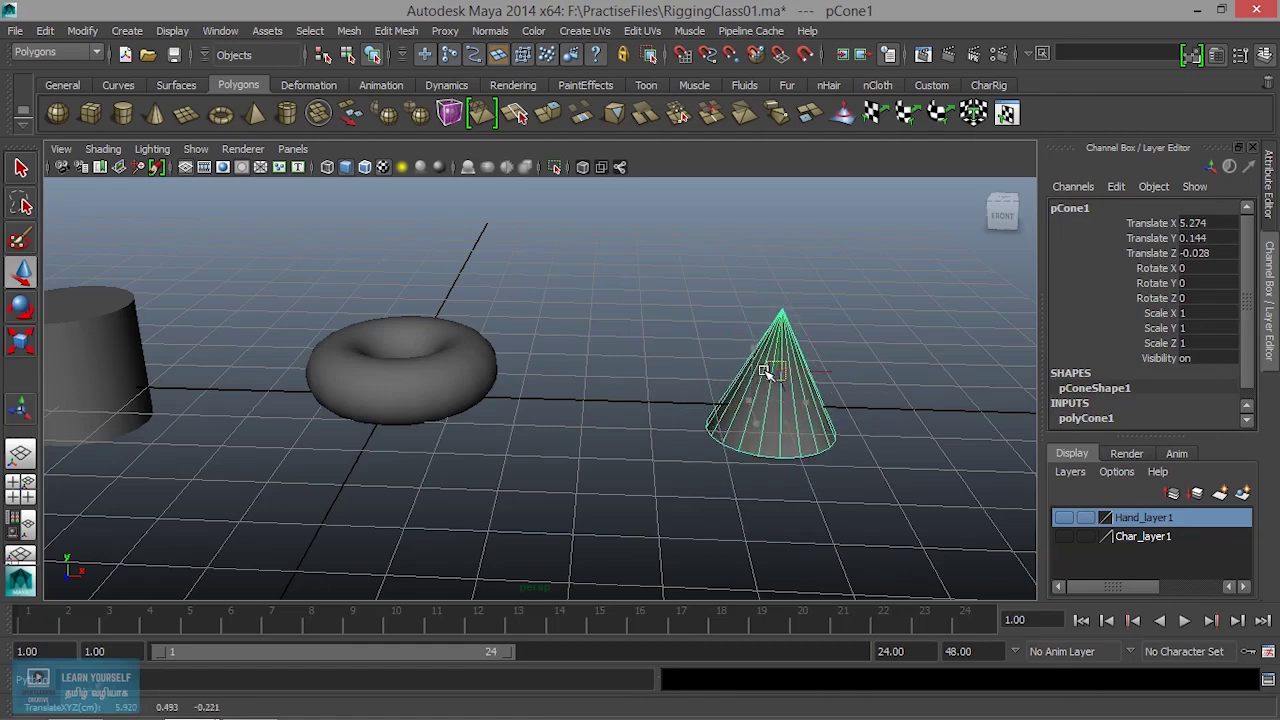
- Move the cylinder so the torus and cone follow, to Translate -5.098, 0.74, -0.336
click(120, 374)
alt+middle_drag(120, 374, 367, 430)
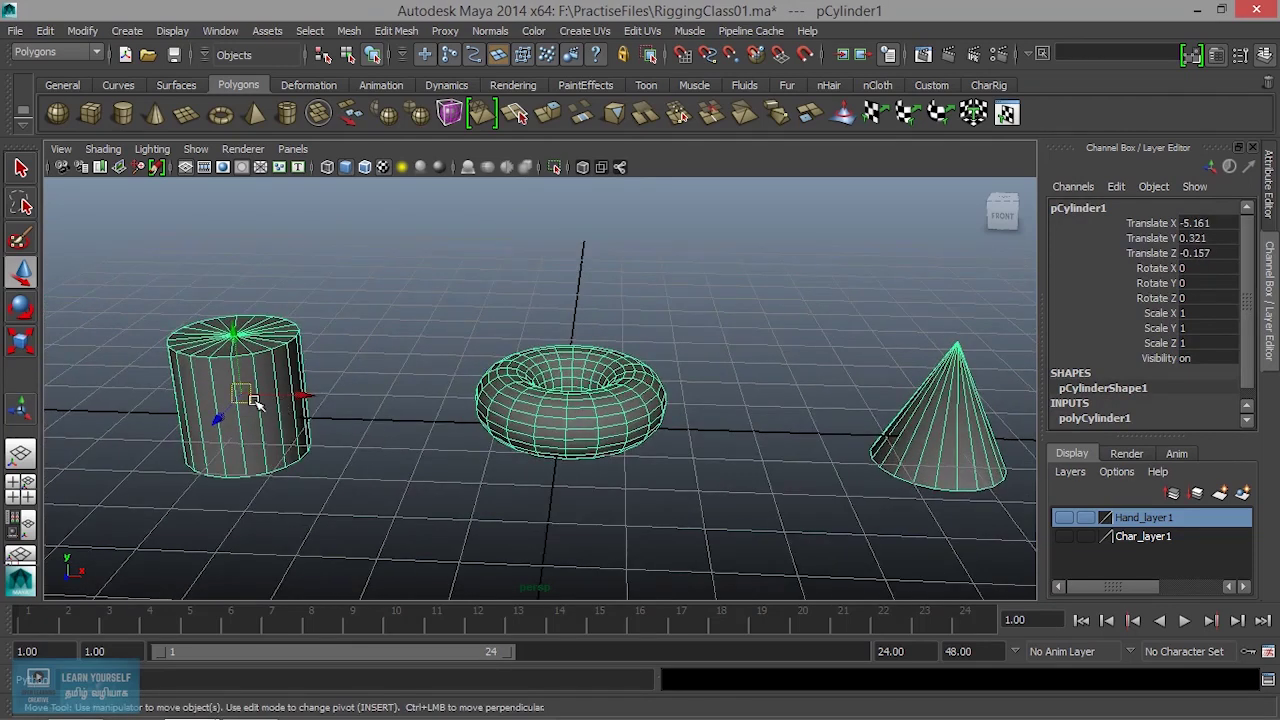
drag(242, 392, 207, 357)
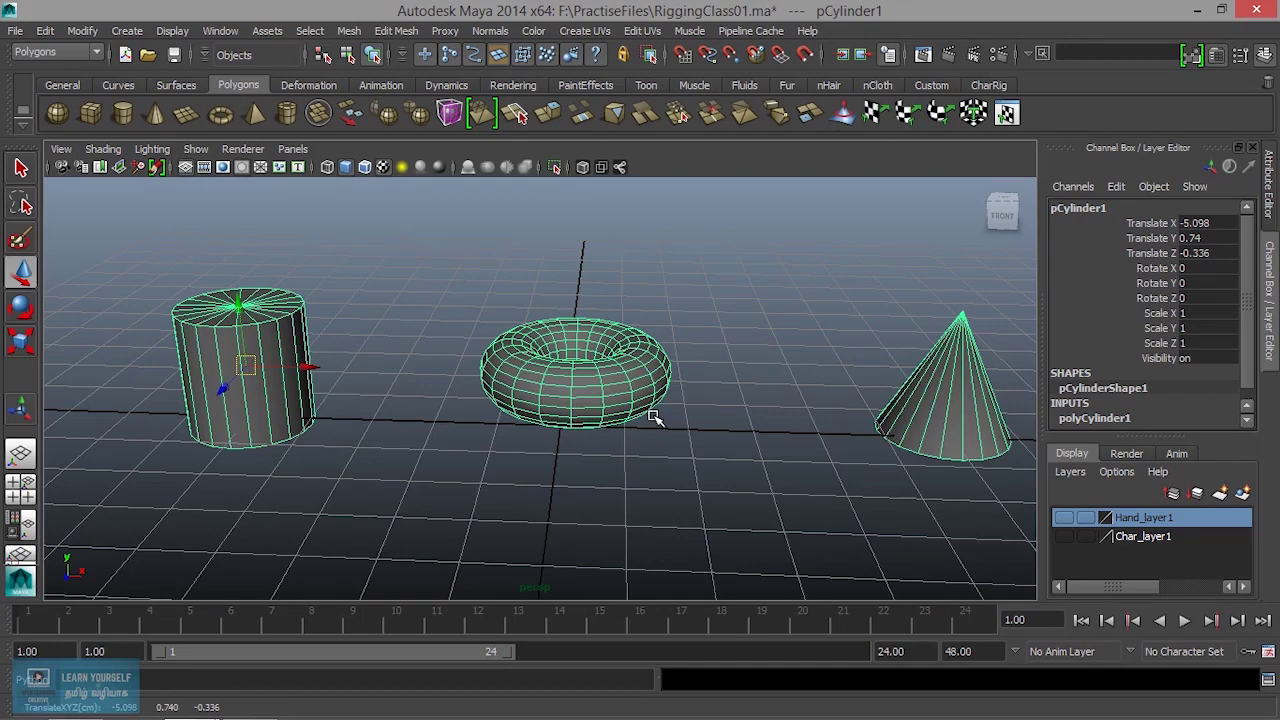
scroll(660, 420, down, 3)
scroll(608, 428, down, 2)
scroll(473, 406, up, 6)
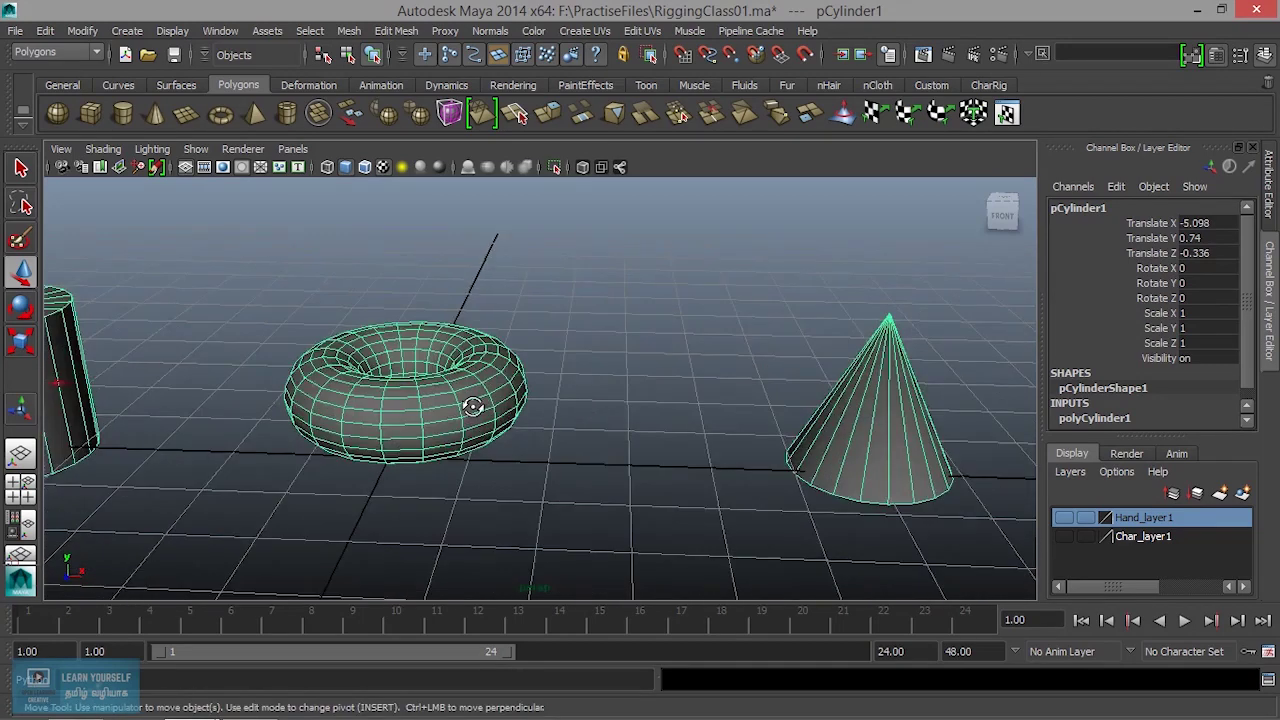
mouse_move(473, 406)
alt+mouse_down()
mouse_move(614, 414)
mouse_move(563, 443)
alt+mouse_up()
scroll(614, 414, down, 3)
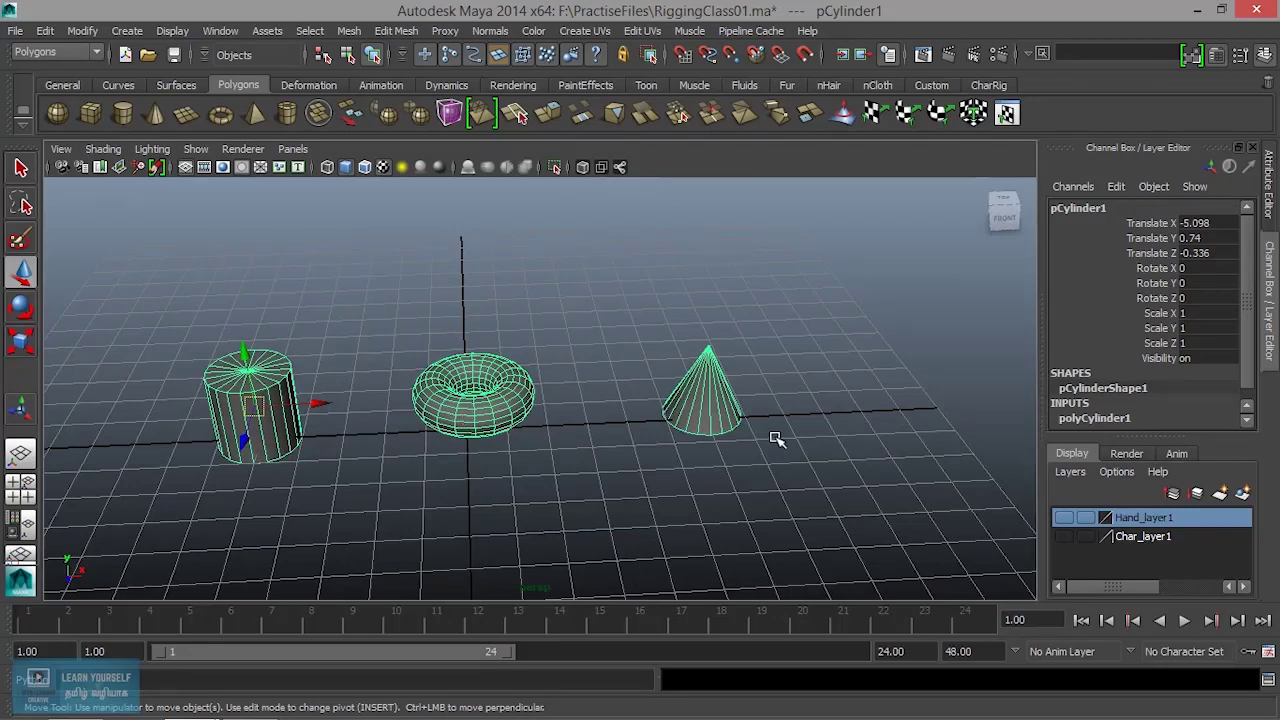
- Delete the three test shapes and show the Hand_layer1 arm mesh
key(Delete)
click(1064, 517)
mouse_move(868, 468)
alt+mouse_down()
mouse_move(732, 399)
mouse_move(649, 423)
alt+mouse_up()
scroll(449, 449, up, 5)
click(449, 449)
mouse_move(594, 486)
alt+mouse_down()
mouse_move(300, 358)
mouse_move(443, 429)
alt+mouse_up()
scroll(629, 449, down, 5)
alt+drag(629, 449, 543, 374)
- Inspect the wrist band and hand pieces of the arm from the side
click(546, 376)
alt+drag(676, 421, 708, 420)
click(733, 390)
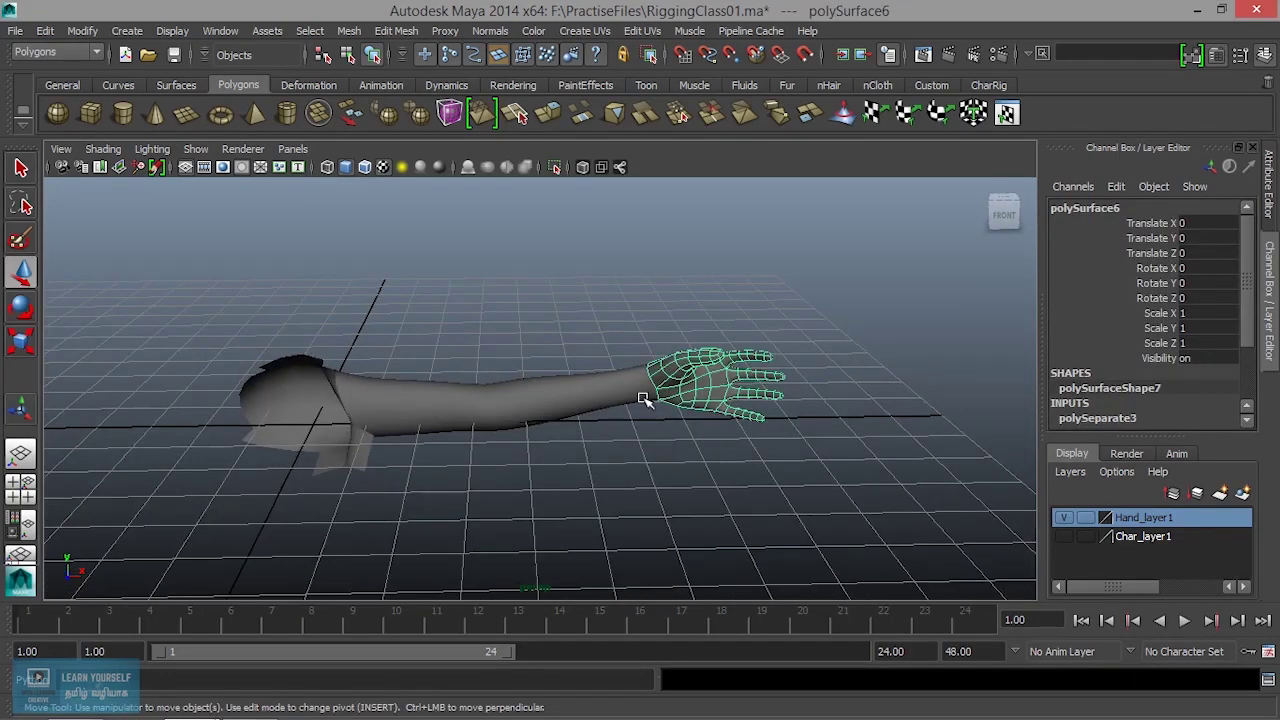
scroll(603, 408, up, 5)
scroll(603, 408, down, 5)
alt+drag(603, 408, 584, 398)
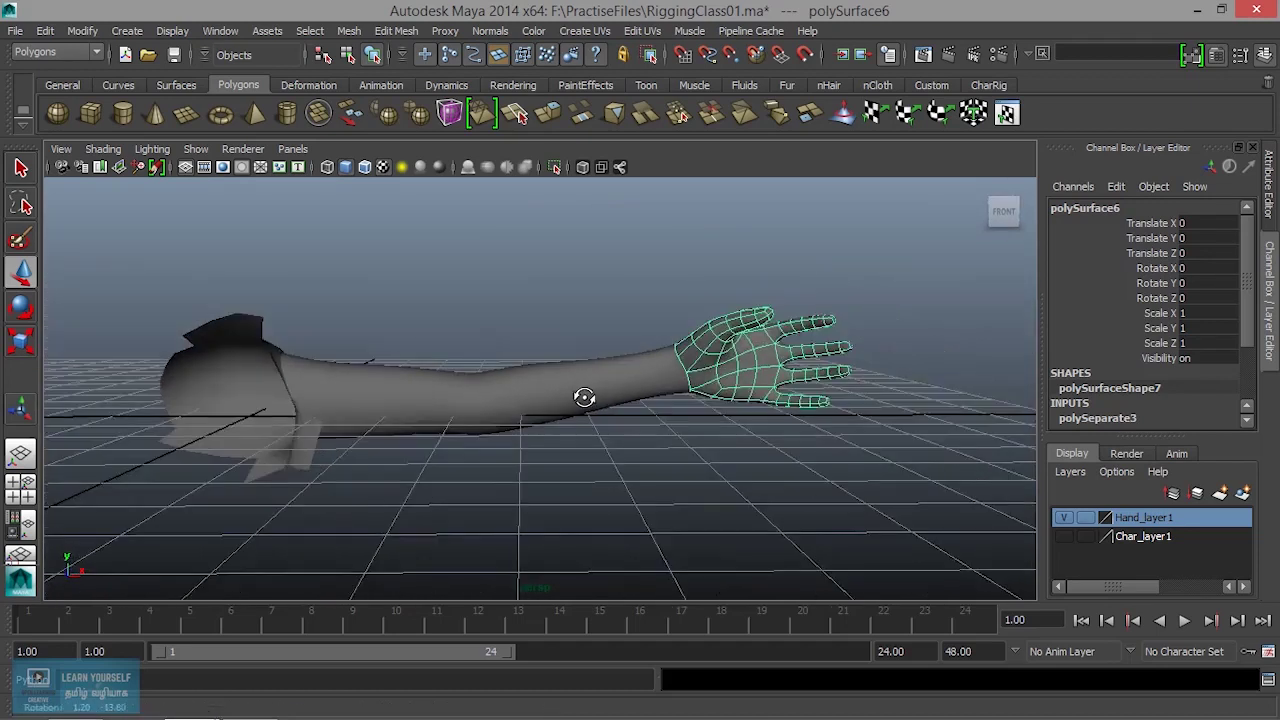
- Switch to the Animation menu set and activate Skeleton > Joint Tool
click(55, 52)
click(45, 63)
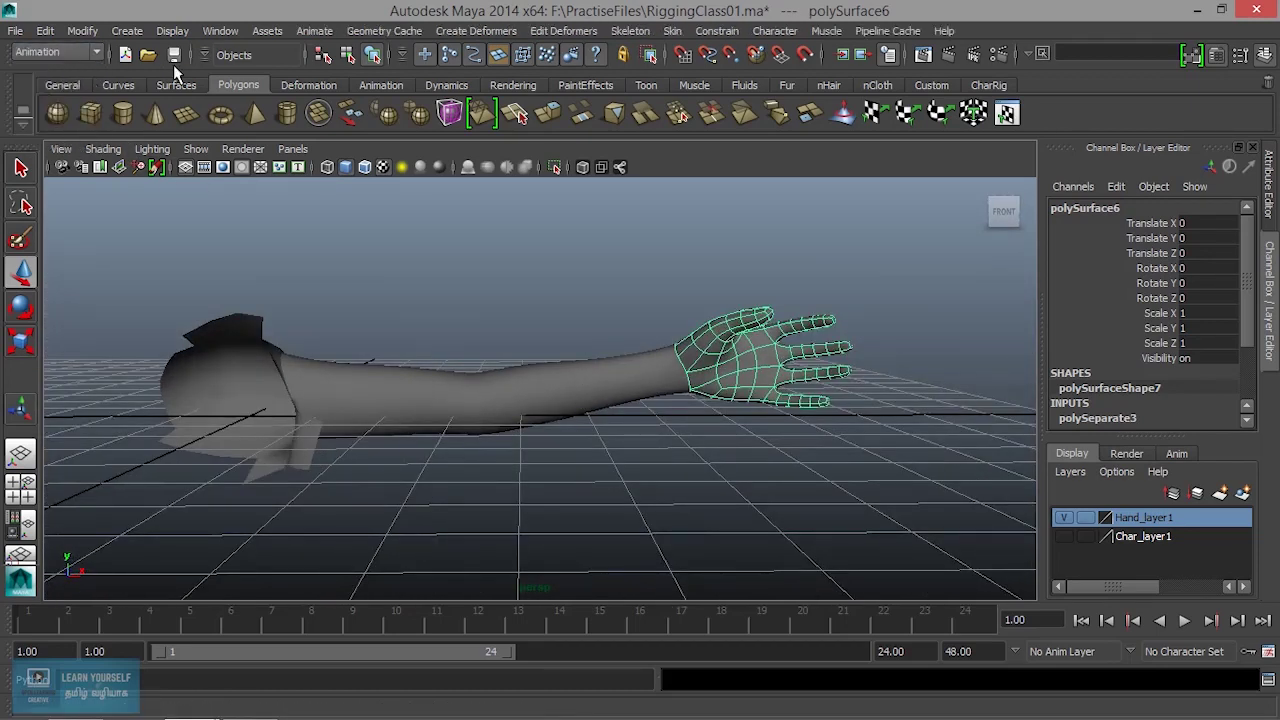
click(644, 32)
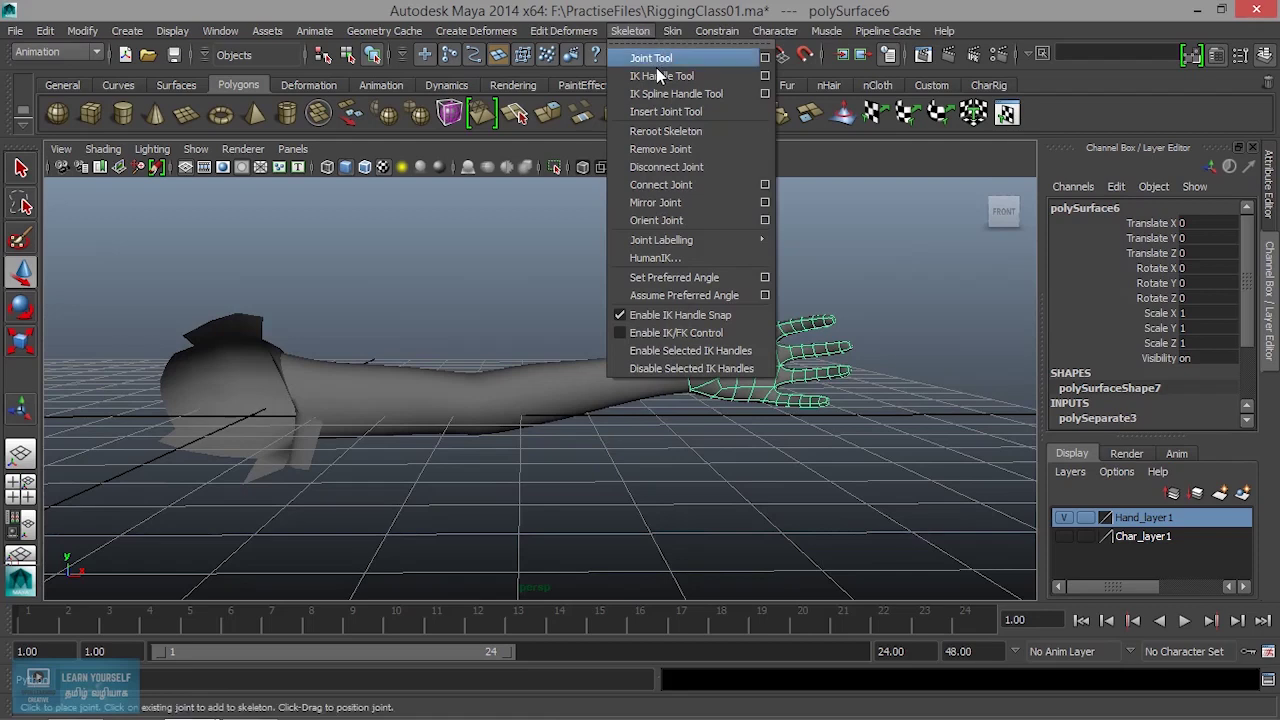
click(766, 58)
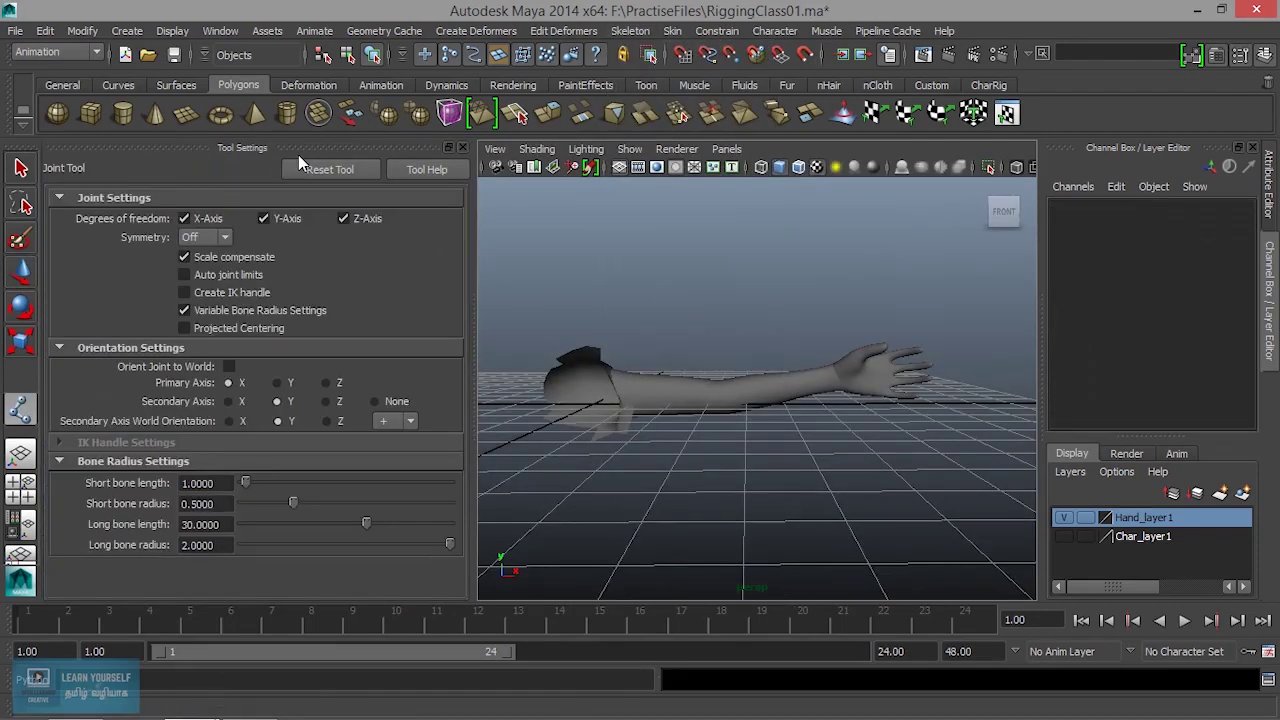
click(463, 148)
click(630, 30)
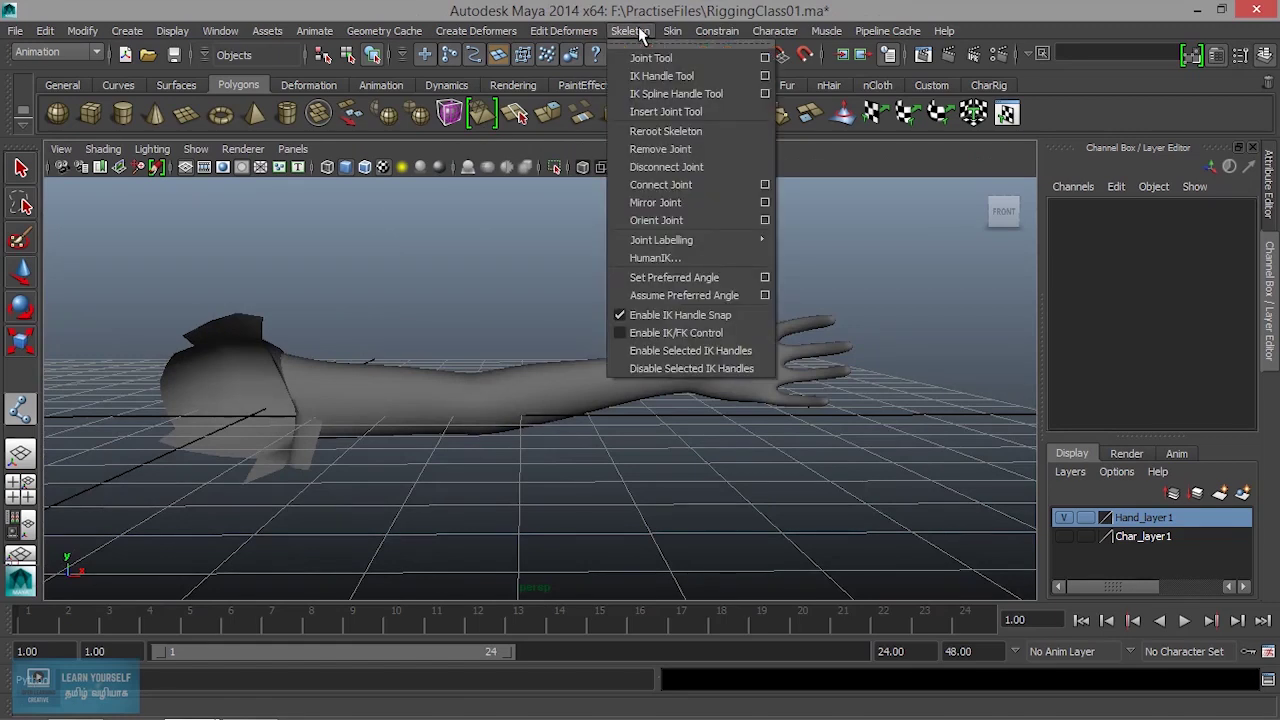
click(640, 57)
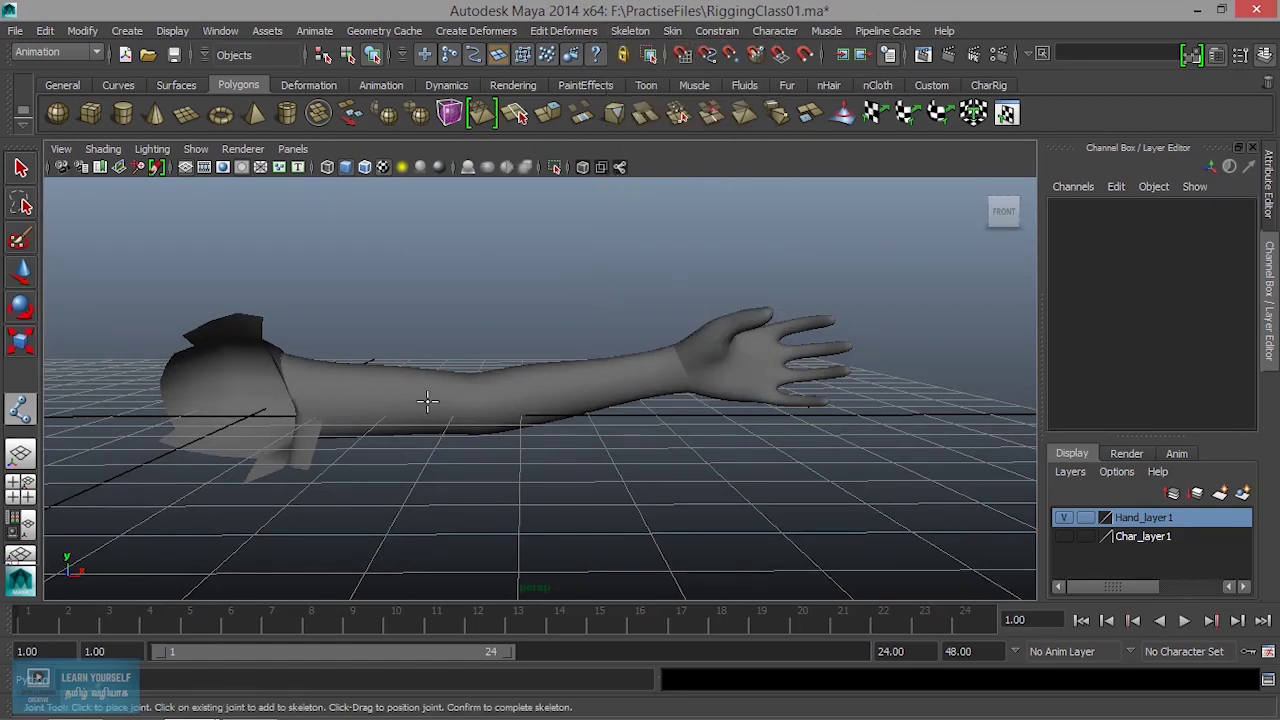
- Maximize the front view along the arm and place the first joint
key(space)
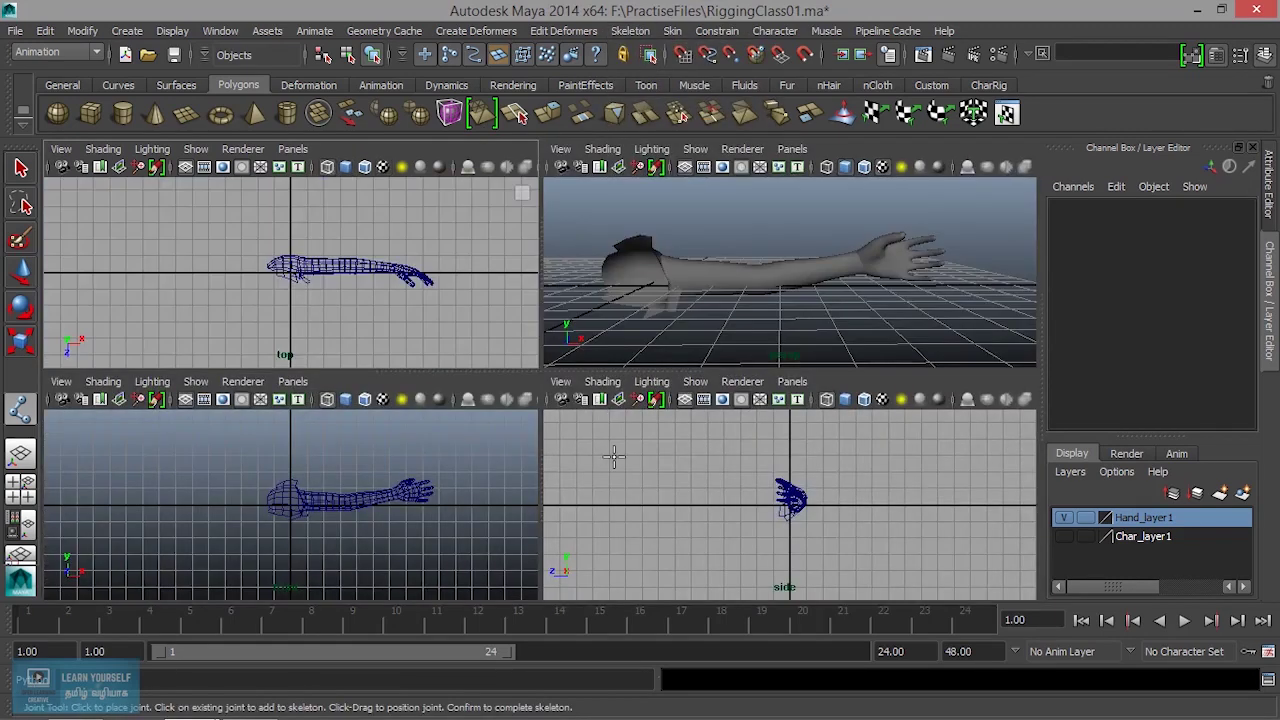
key(space)
scroll(443, 460, up, 5)
mouse_move(639, 481)
alt+middle_down()
mouse_move(333, 493)
mouse_move(420, 506)
alt+middle_up()
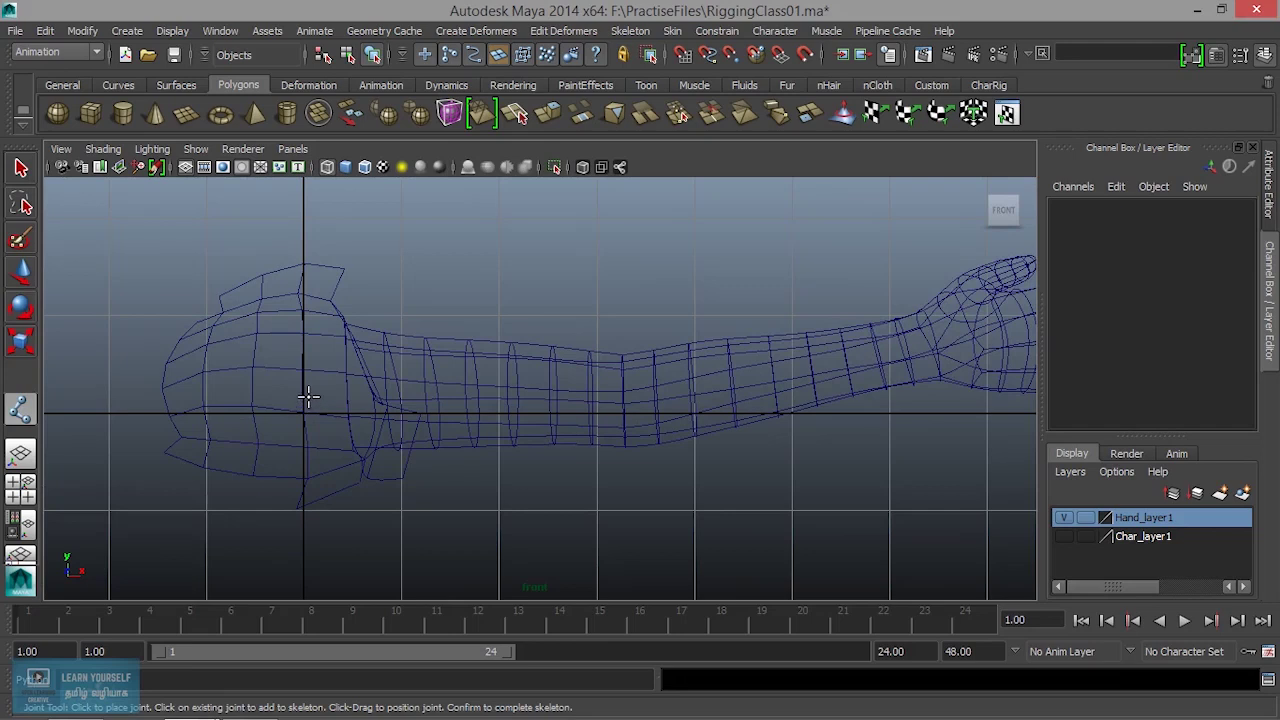
mouse_move(302, 400)
mouse_down()
mouse_move(284, 455)
mouse_move(430, 420)
mouse_move(325, 332)
mouse_move(559, 272)
mouse_up()
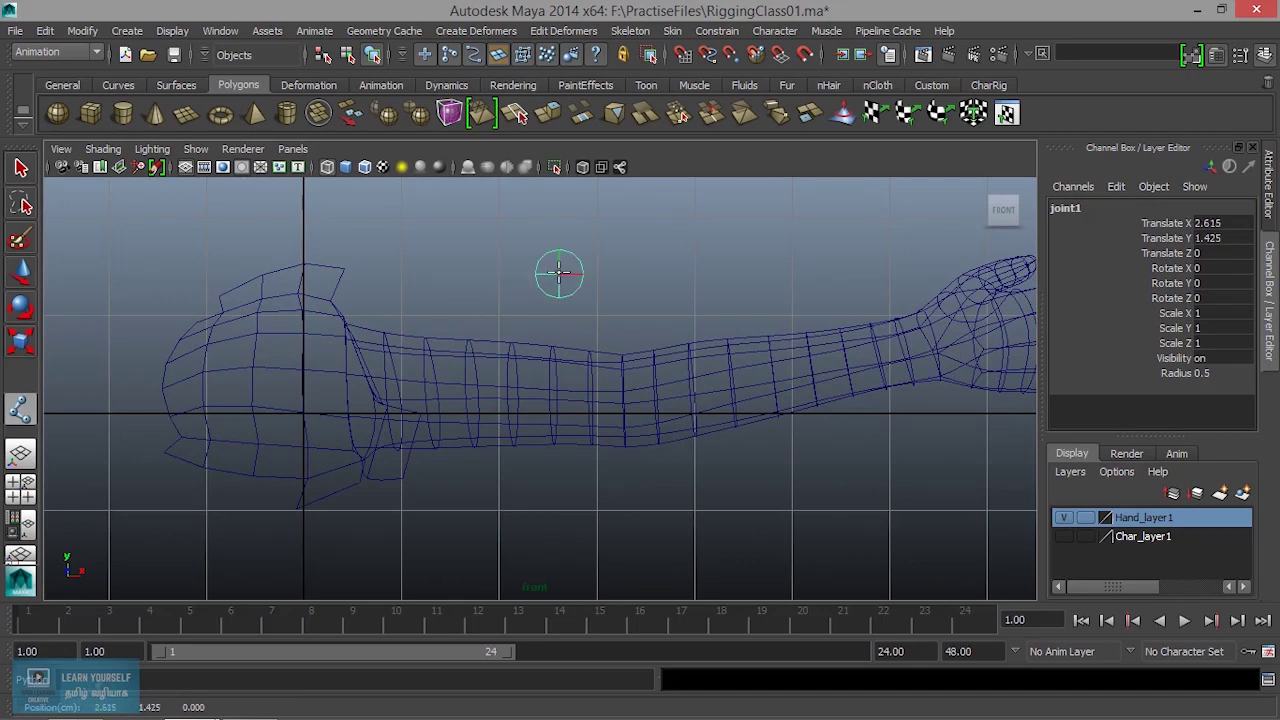
- Place joints at the shoulder, elbow and wrist, plus an extra one past the wrist
mouse_move(559, 272)
mouse_down()
mouse_move(194, 391)
mouse_move(314, 386)
mouse_move(301, 410)
mouse_up()
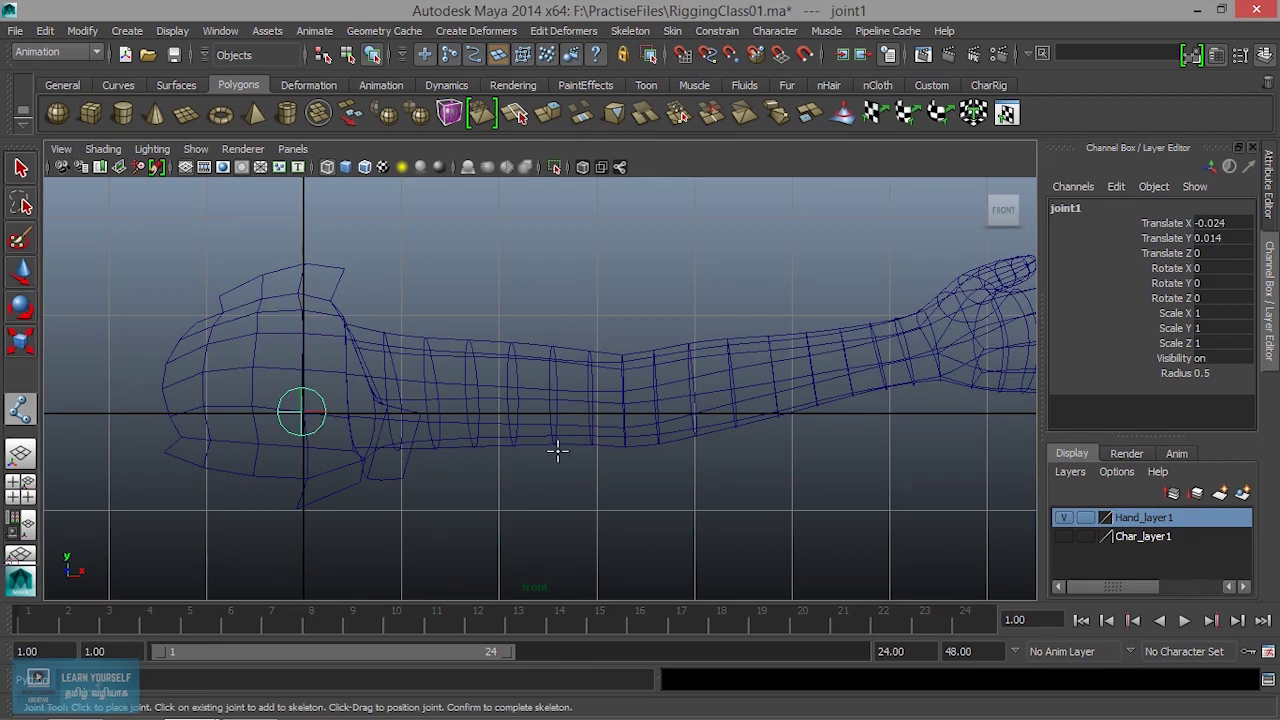
mouse_move(621, 395)
mouse_down()
mouse_move(613, 283)
mouse_move(581, 472)
mouse_move(586, 591)
mouse_move(654, 420)
mouse_move(593, 397)
mouse_move(593, 412)
mouse_move(596, 401)
mouse_up()
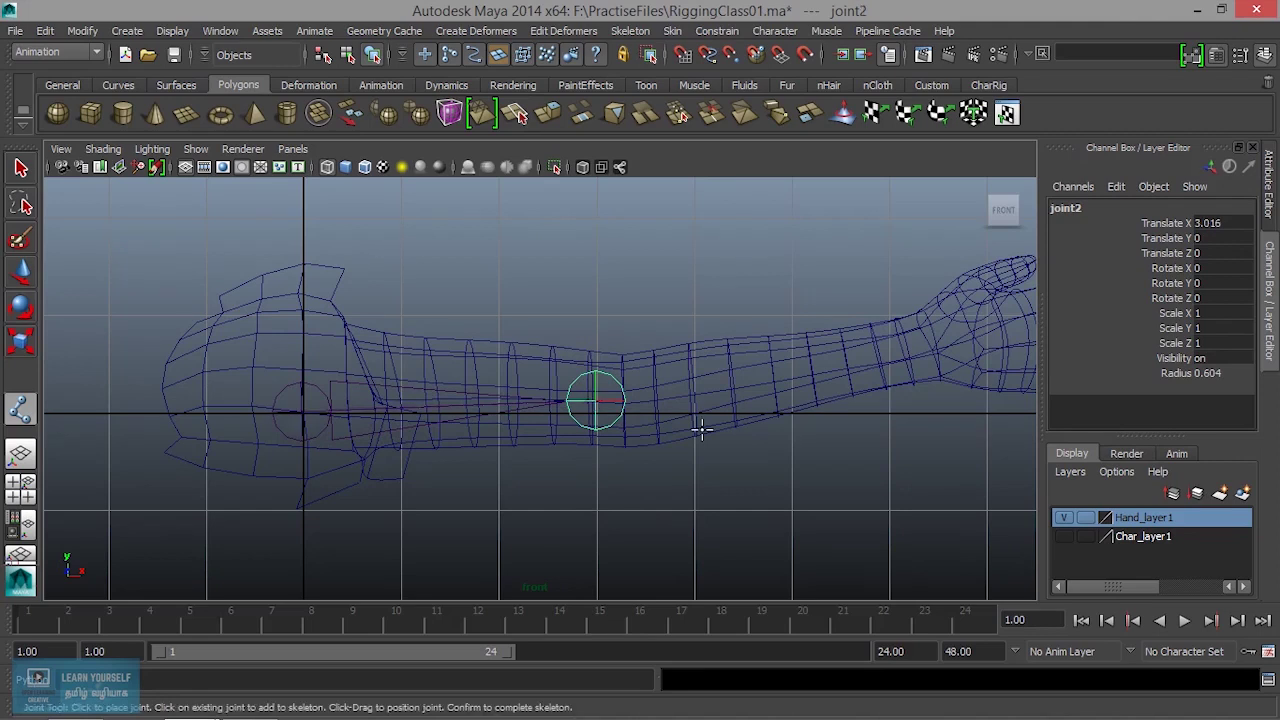
drag(938, 345, 935, 345)
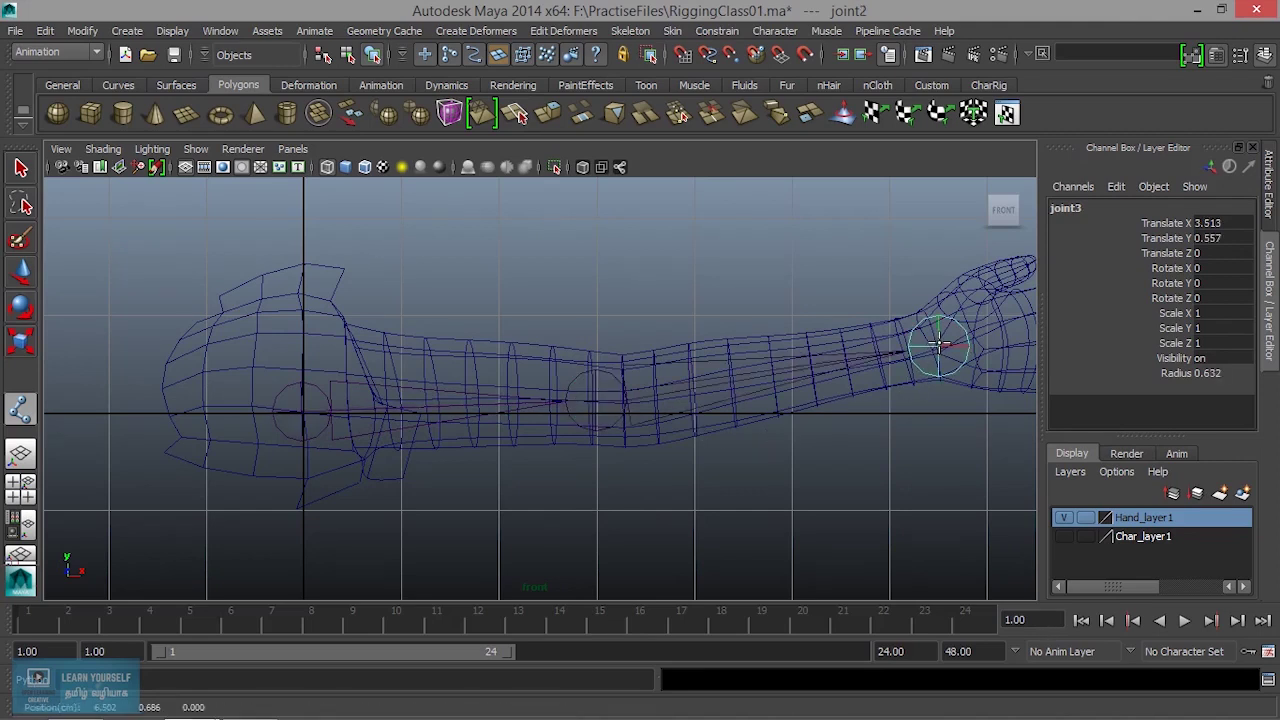
click(958, 348)
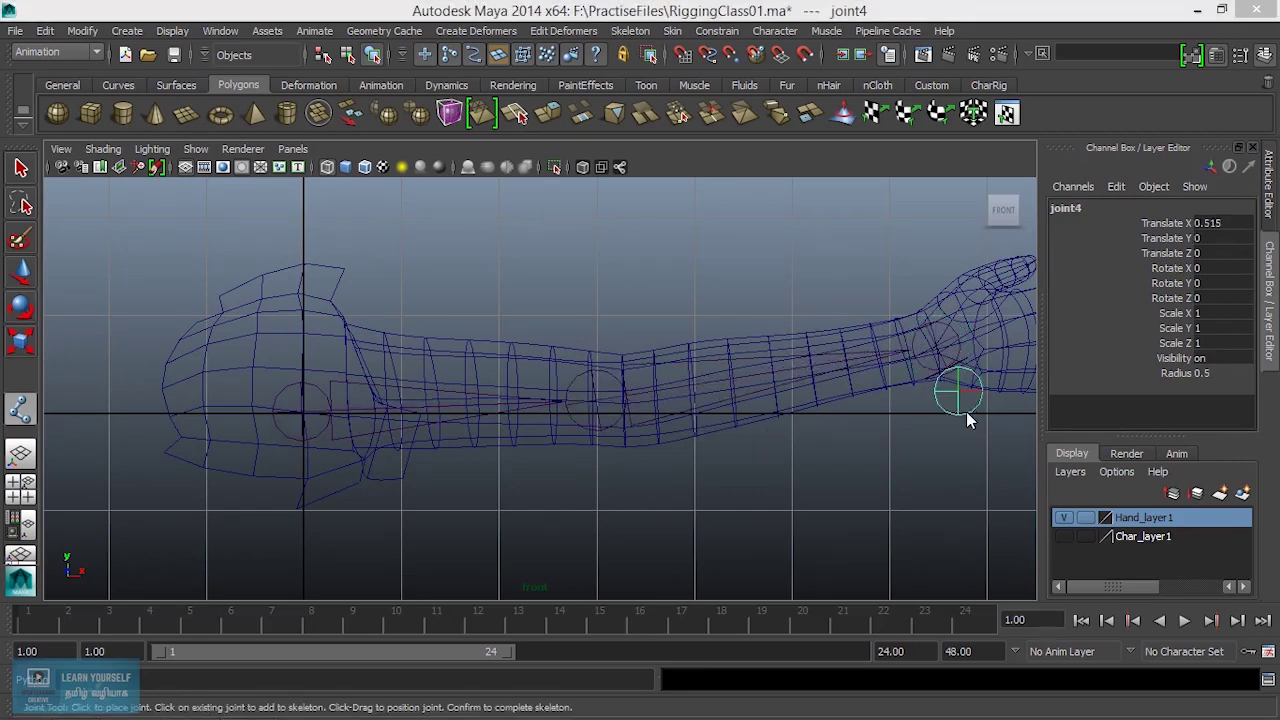
- Finish the joint chain and undo the extra joint below the wrist
key(space)
scroll(830, 328, up, 3)
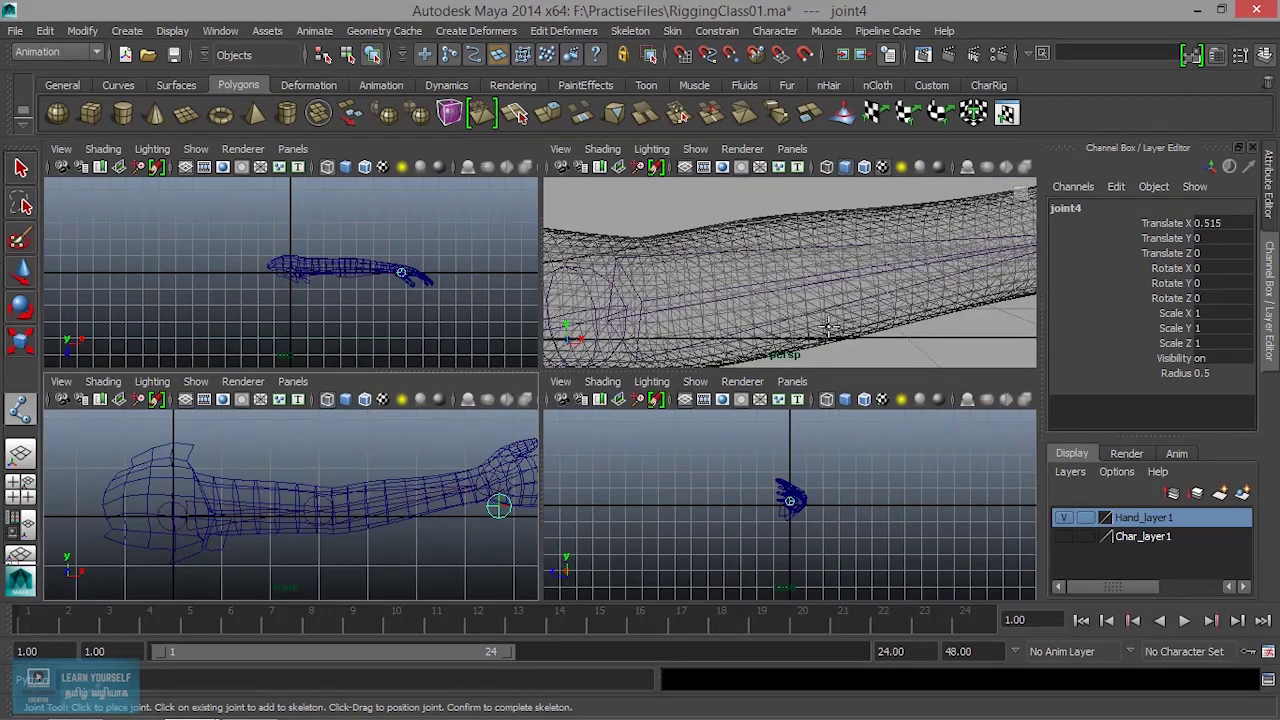
scroll(828, 325, down, 4)
key(space)
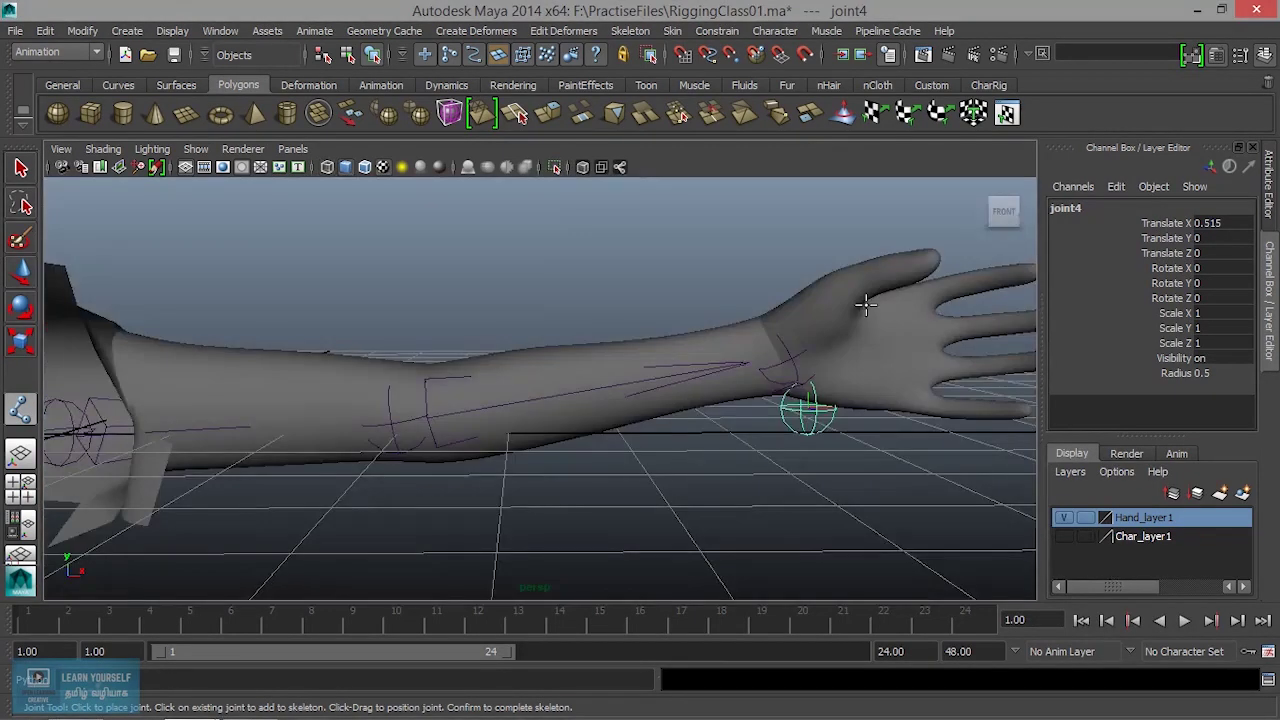
alt+middle_drag(842, 381, 686, 386)
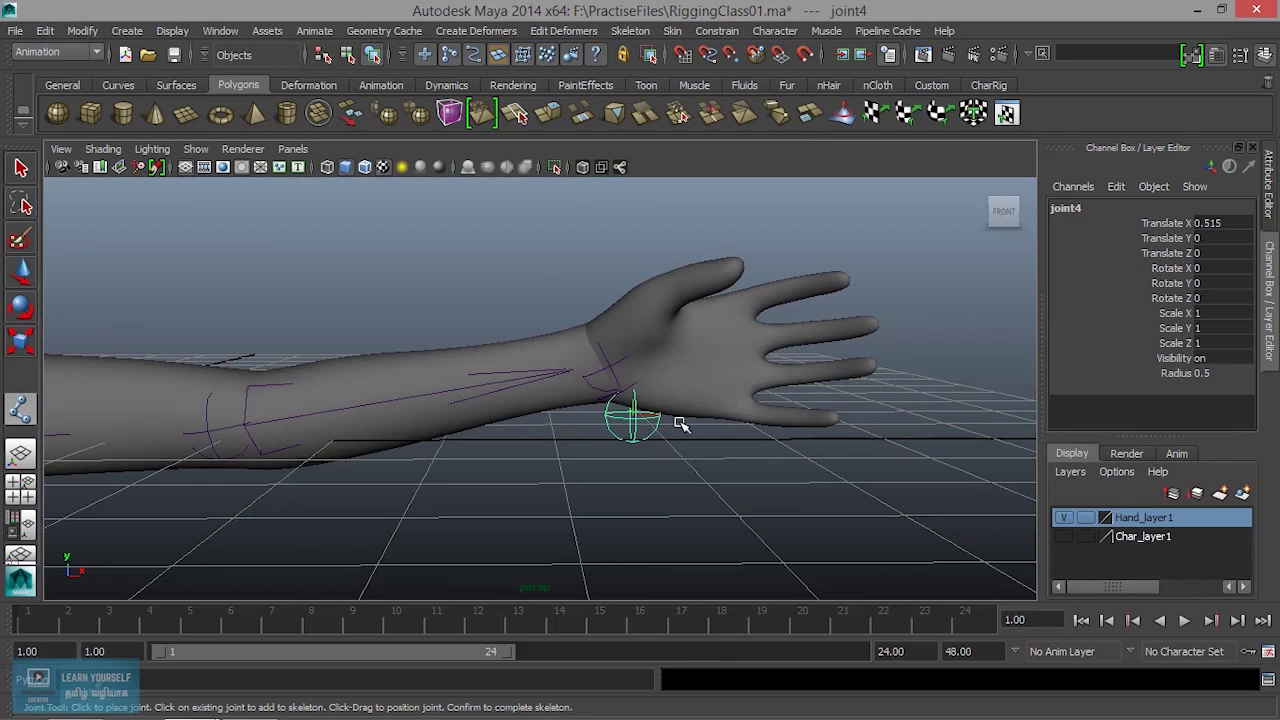
key(Return)
key(ctrl+z)
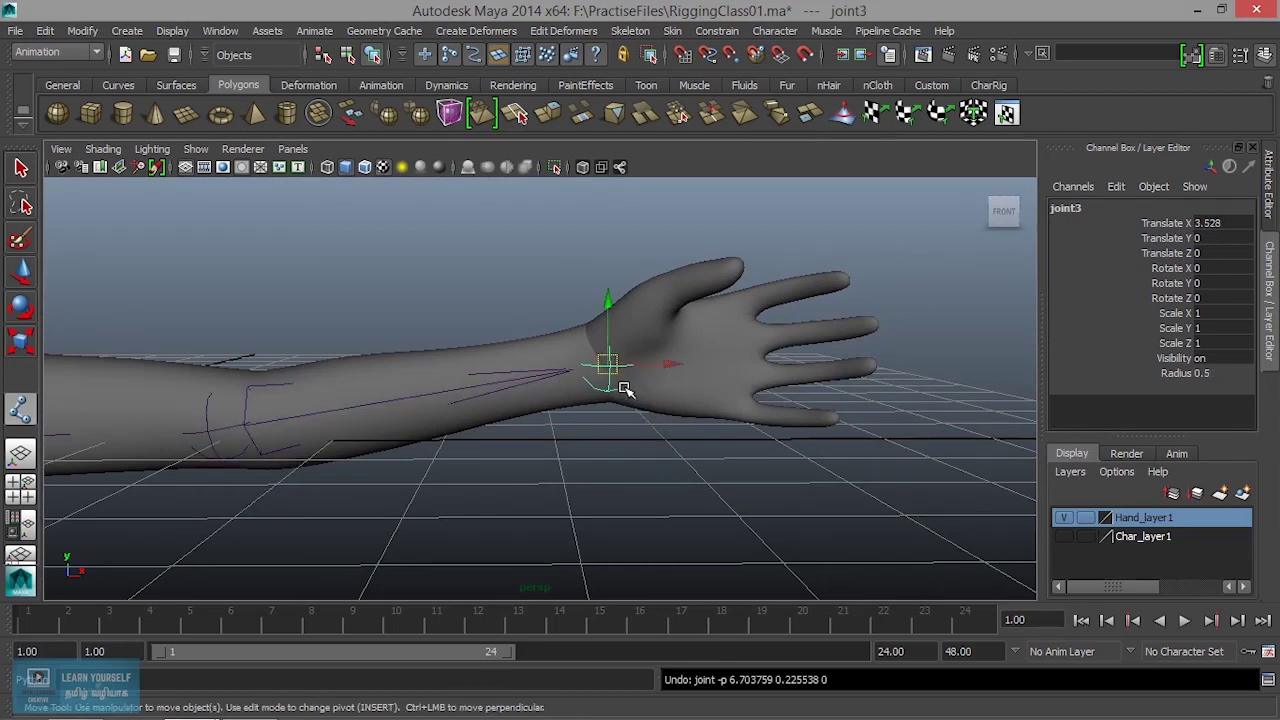
- Undo the previous chain and frame the wireframe arm in the front view
key(ctrl+z)
key(ctrl+z)
key(ctrl+z)
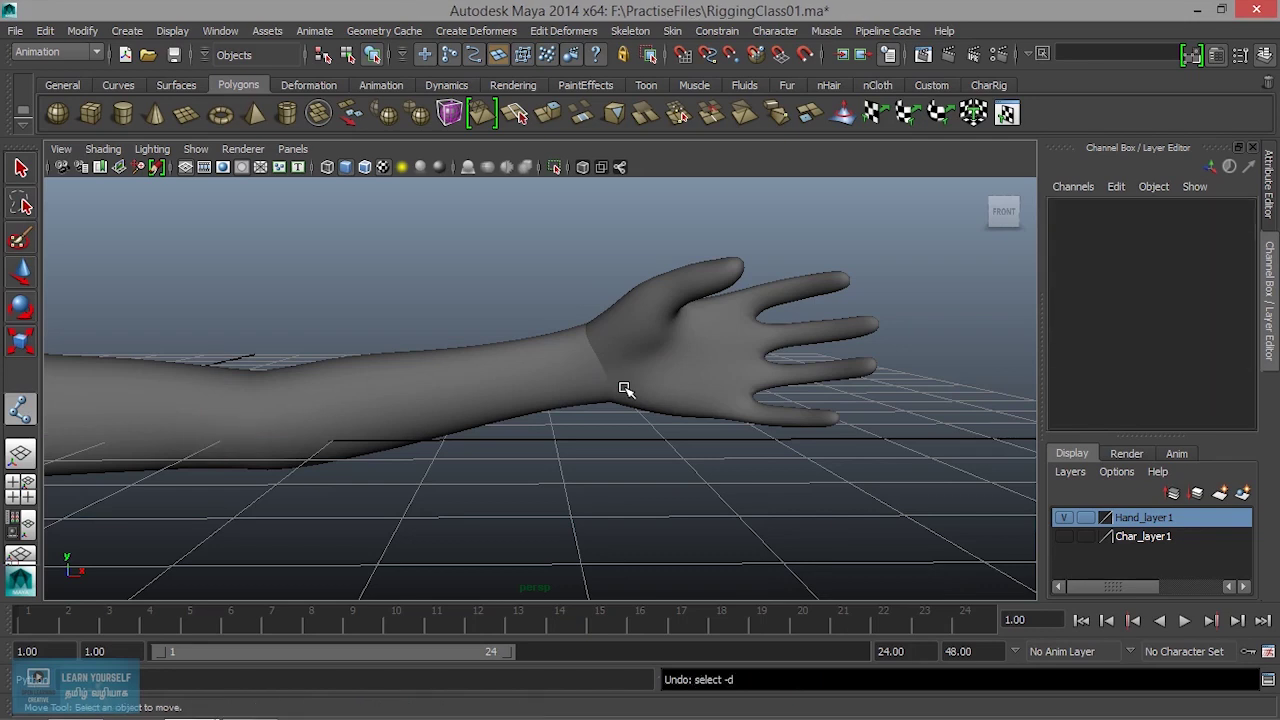
alt+right_drag(591, 403, 580, 411)
alt+drag(580, 411, 691, 431)
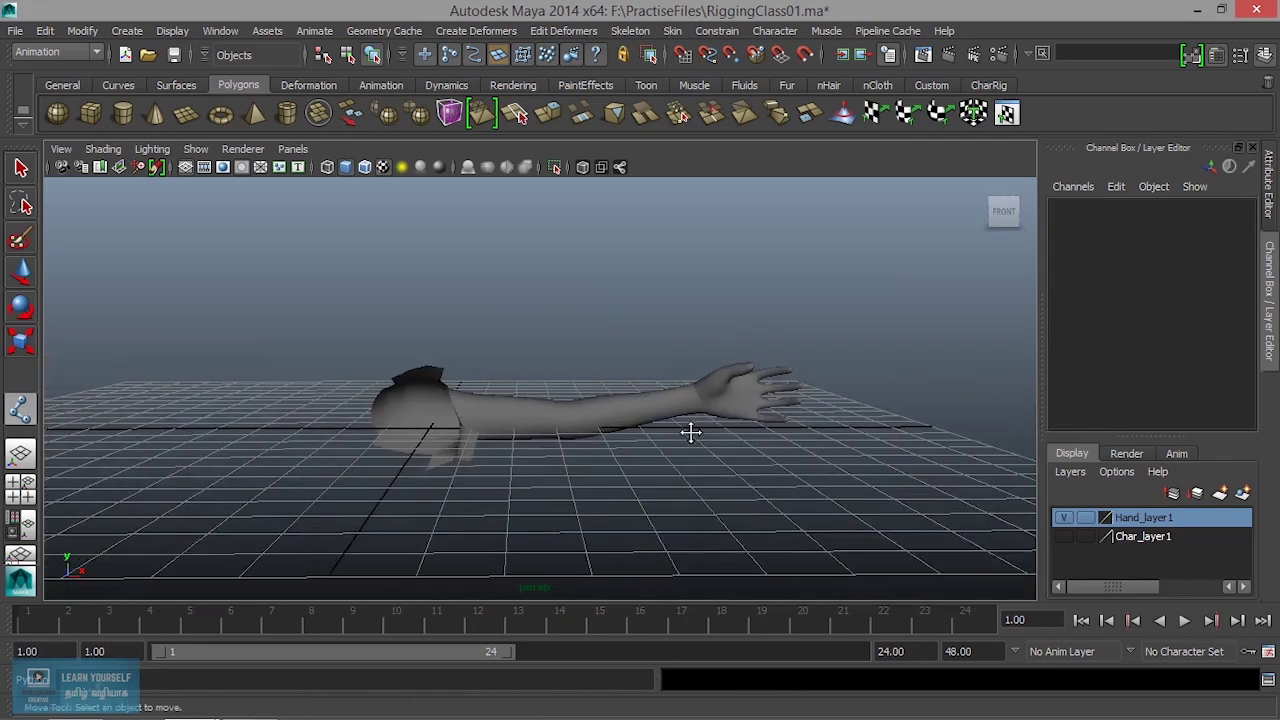
key(space)
key(space)
key(f)
alt+middle_drag(683, 473, 632, 486)
scroll(632, 486, up, 3)
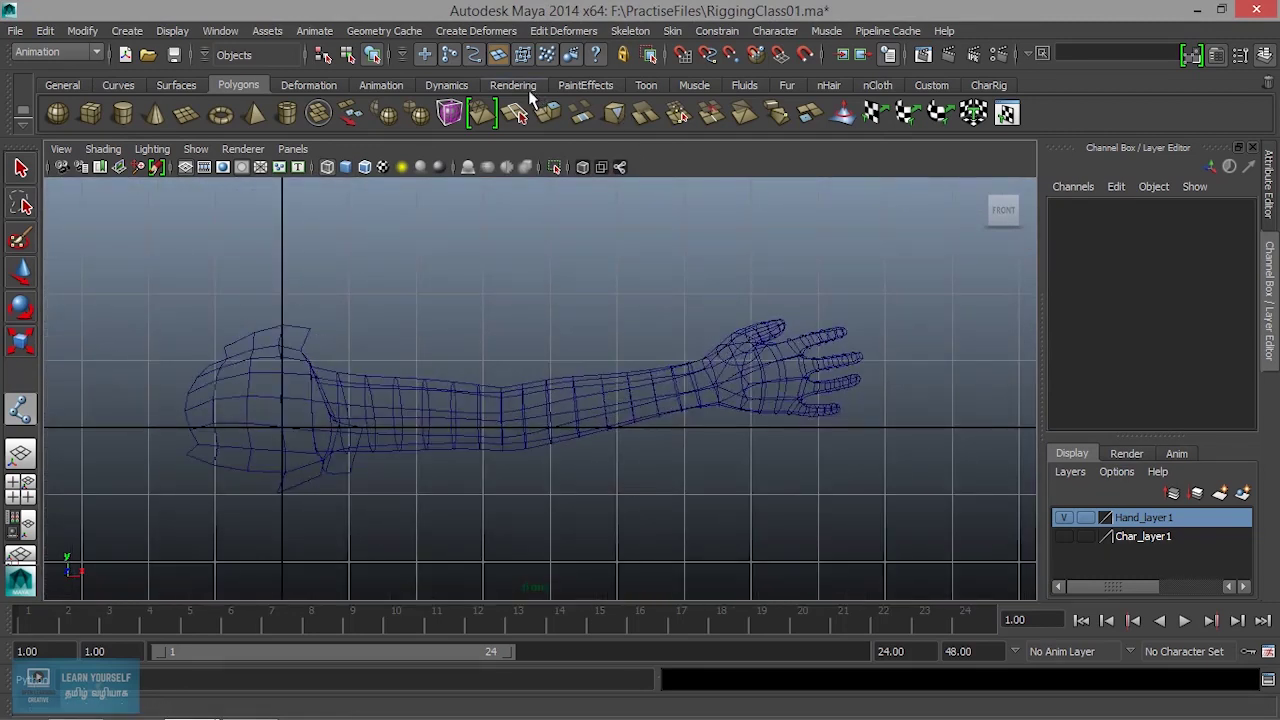
- Draw a four-joint chain at shoulder, elbow, wrist and fingertips with the Joint Tool
click(645, 33)
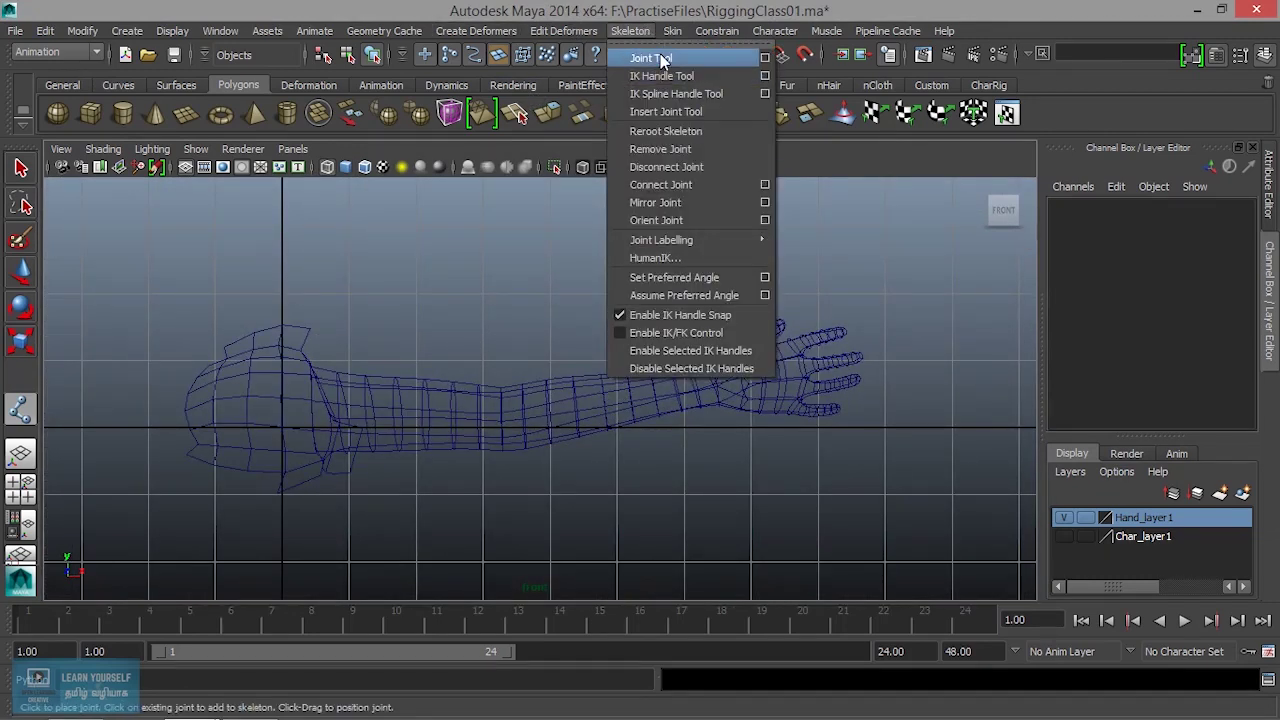
click(651, 57)
click(281, 426)
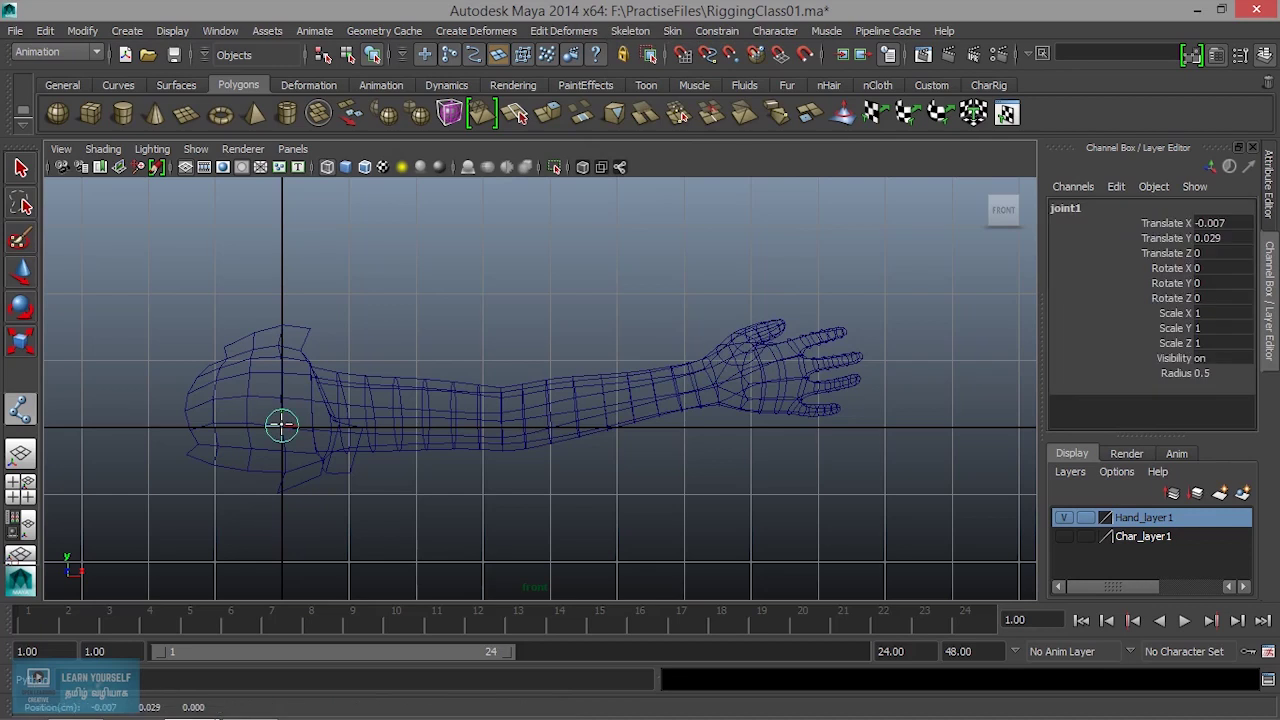
click(503, 417)
click(713, 383)
click(866, 354)
key(Return)
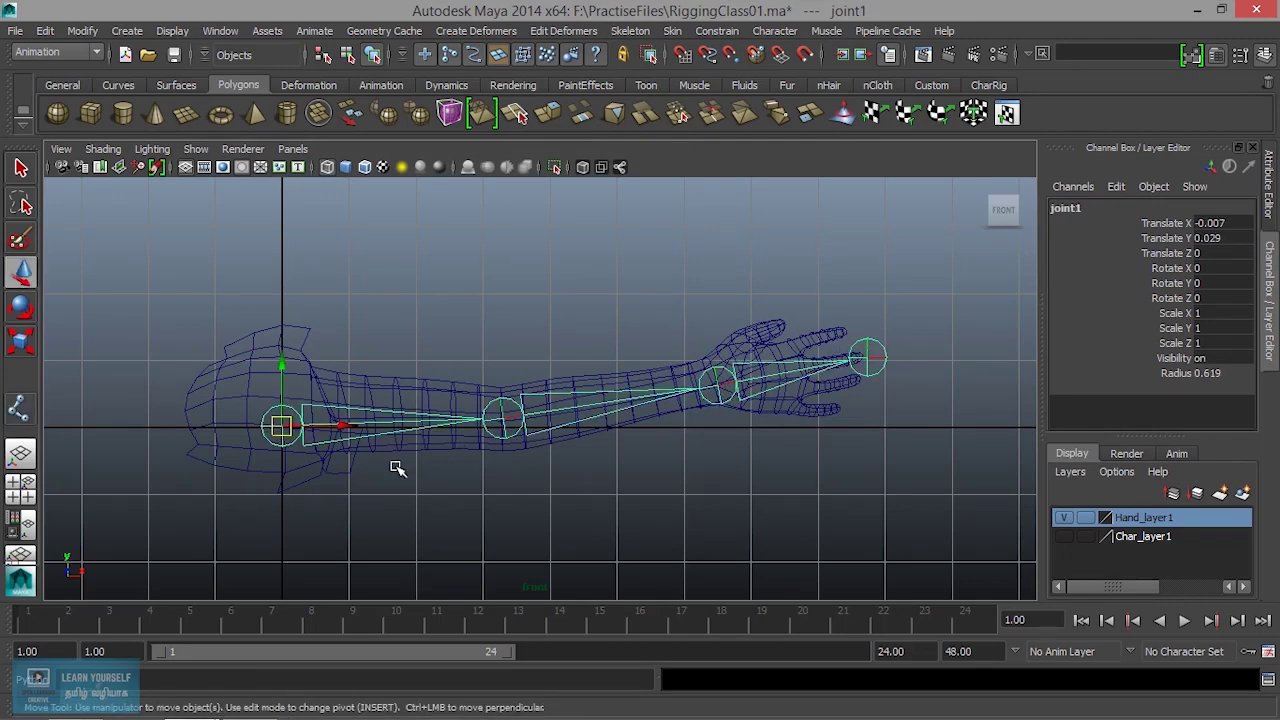
key(space)
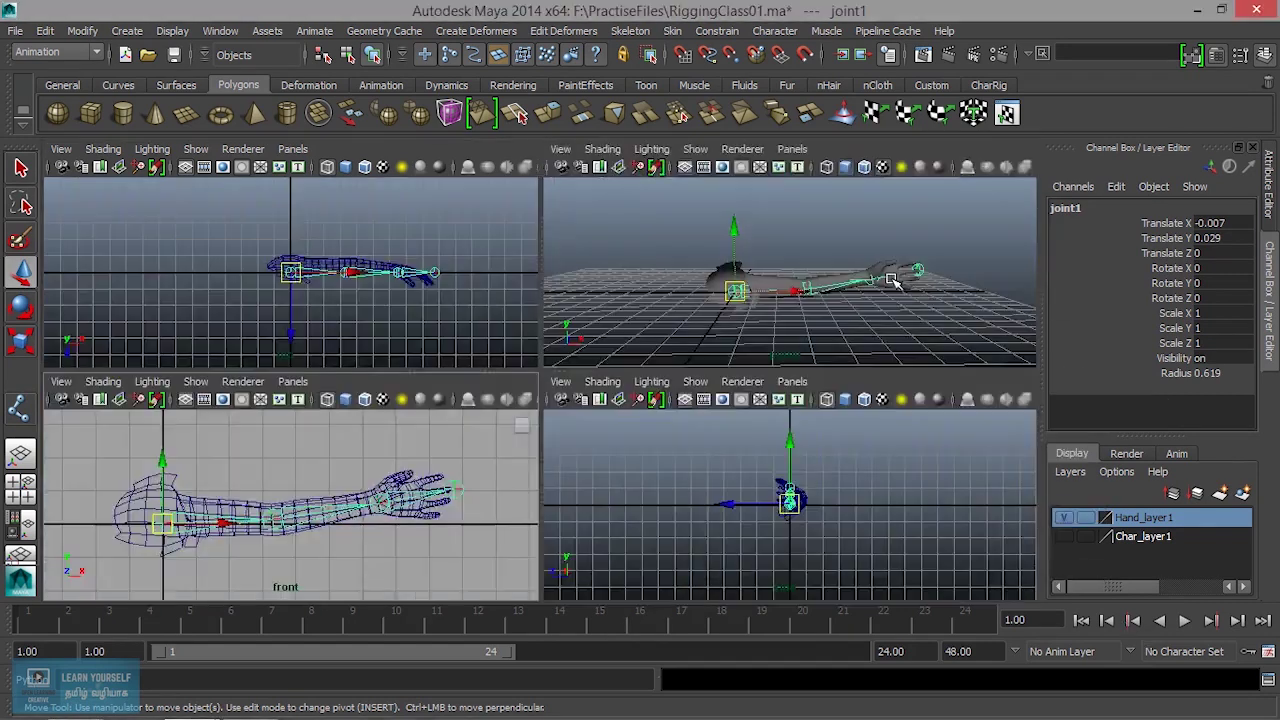
- Move the joint chain back in Z so it sits centred in the arm
key(space)
mouse_move(777, 343)
alt+mouse_down()
mouse_move(680, 483)
mouse_move(766, 504)
alt+mouse_up()
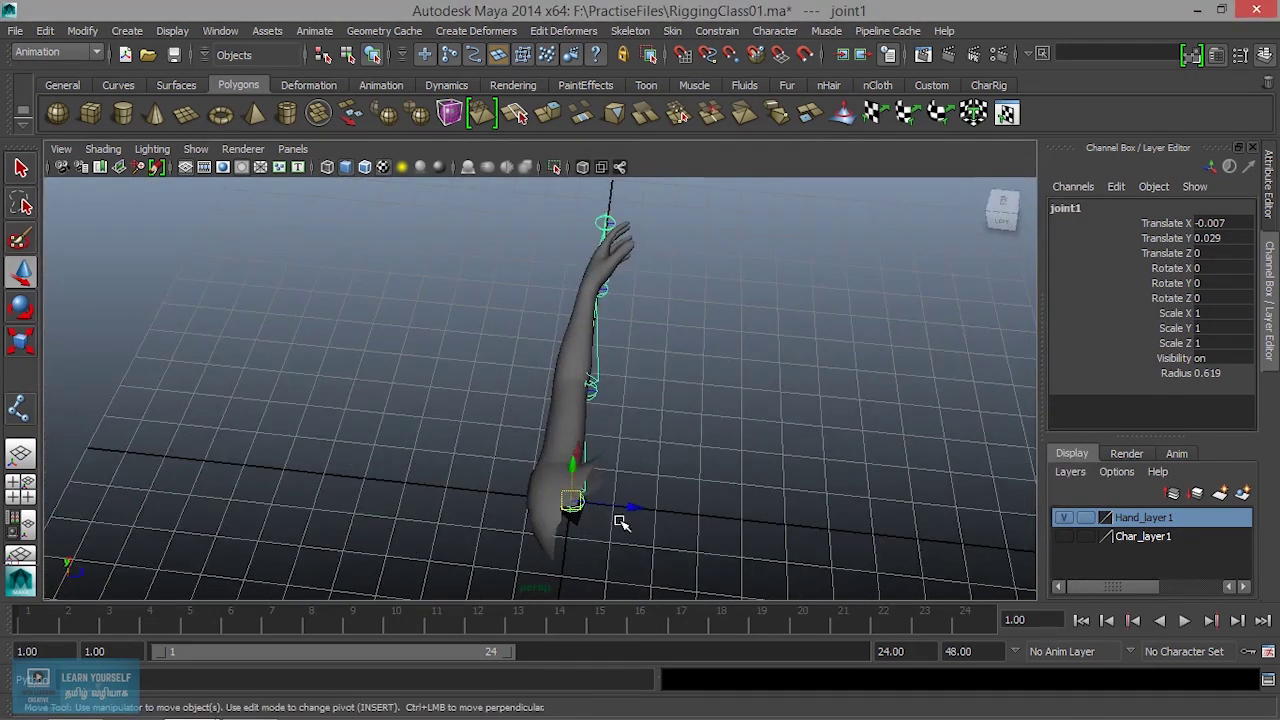
mouse_move(633, 507)
mouse_down()
mouse_move(494, 403)
mouse_move(720, 466)
mouse_move(543, 351)
mouse_move(689, 416)
mouse_move(646, 326)
mouse_move(664, 381)
mouse_move(466, 366)
mouse_up()
- Parent the upper arm mesh to joint1 using Edit > Parent in wireframe view
click(646, 326)
key(4)
alt+right_drag(466, 366, 580, 417)
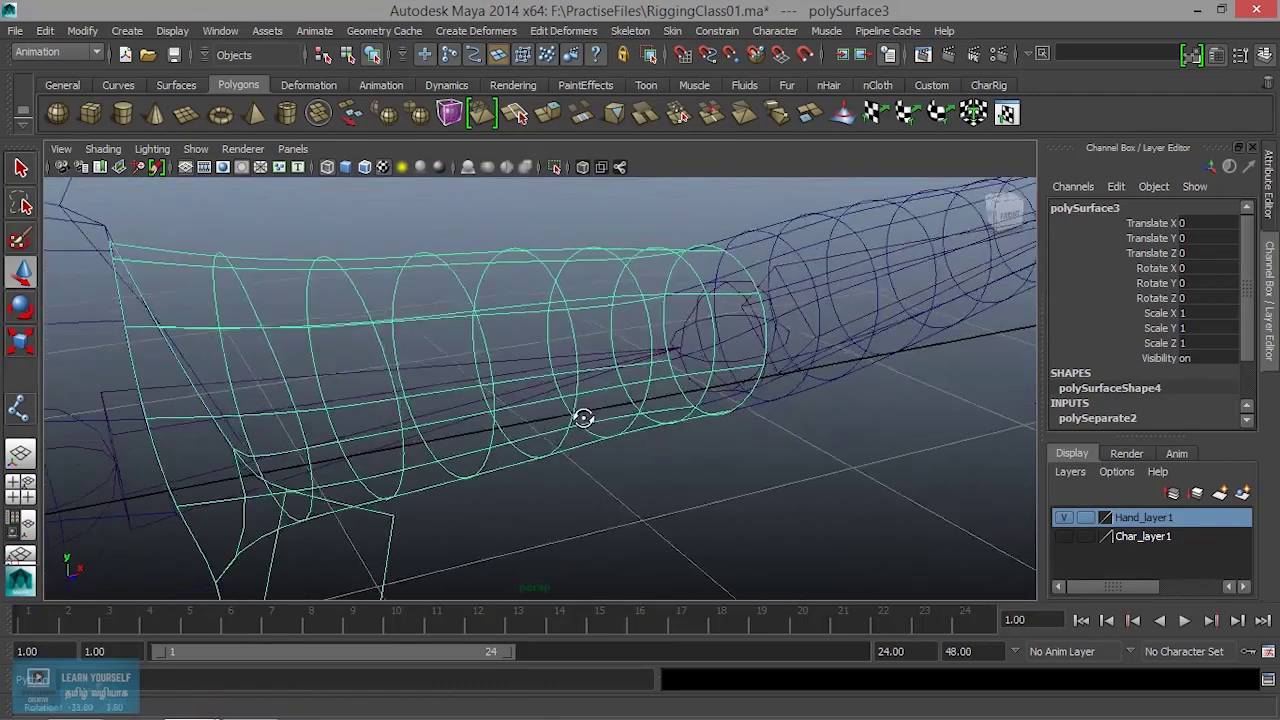
click(113, 396)
alt+drag(250, 460, 300, 430)
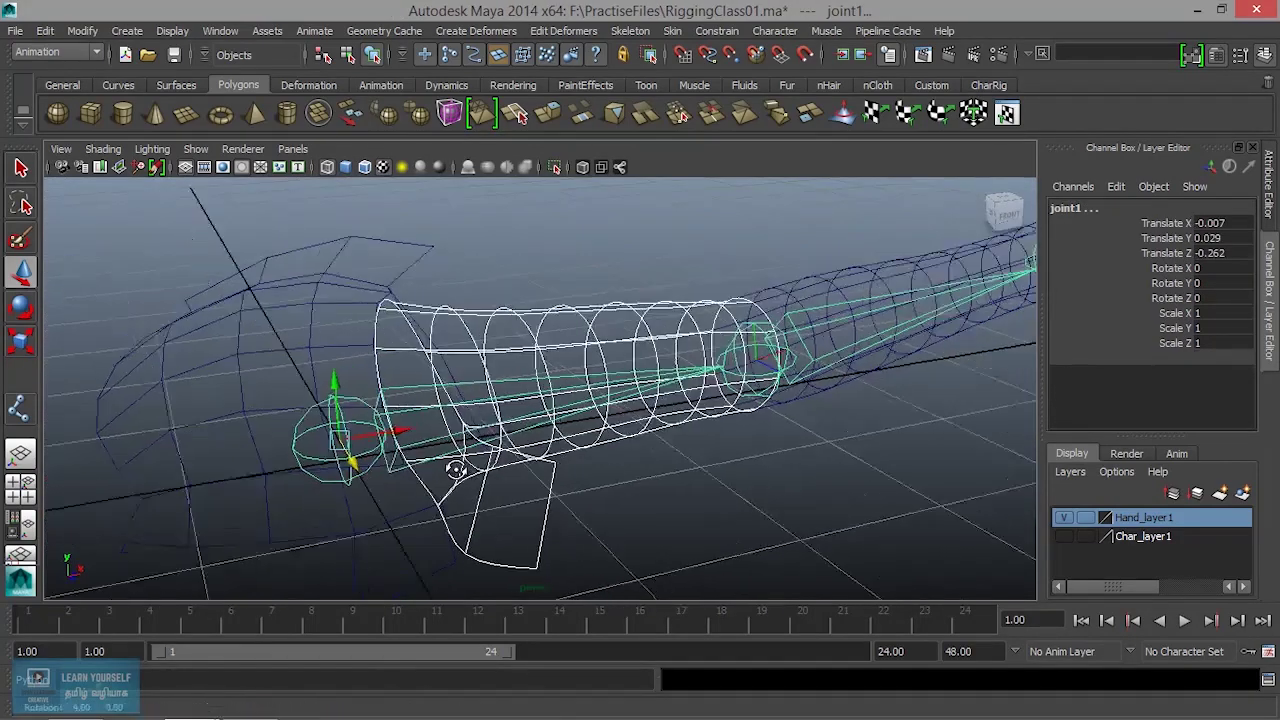
alt+right_drag(300, 430, 455, 420)
click(45, 31)
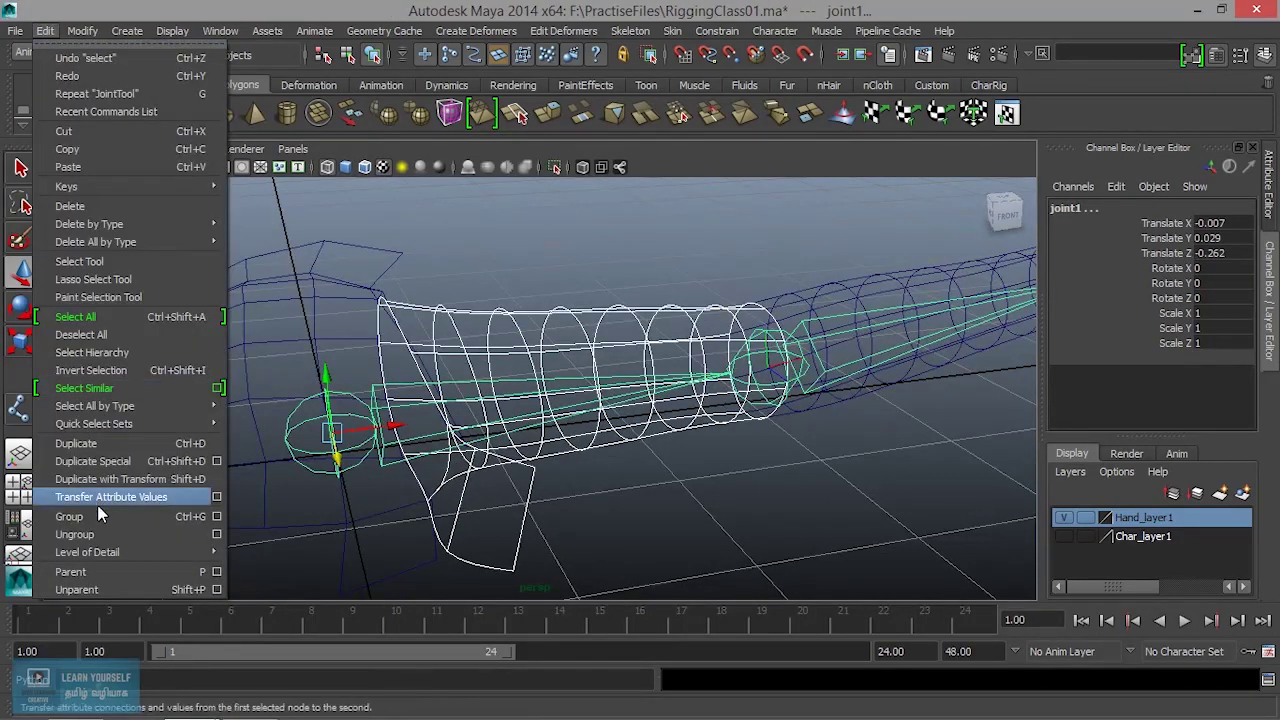
click(98, 571)
- Parent the forearm mesh to joint2
alt+drag(583, 463, 278, 488)
click(145, 456)
alt+drag(322, 434, 503, 499)
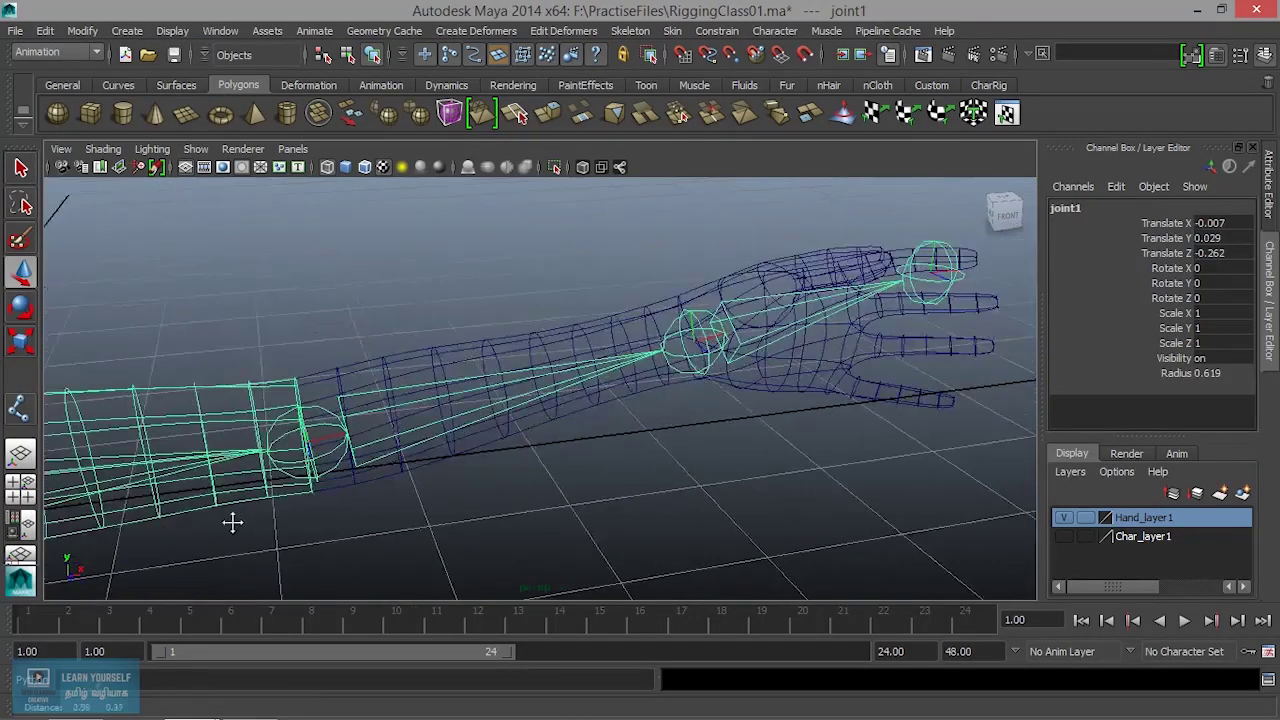
click(486, 332)
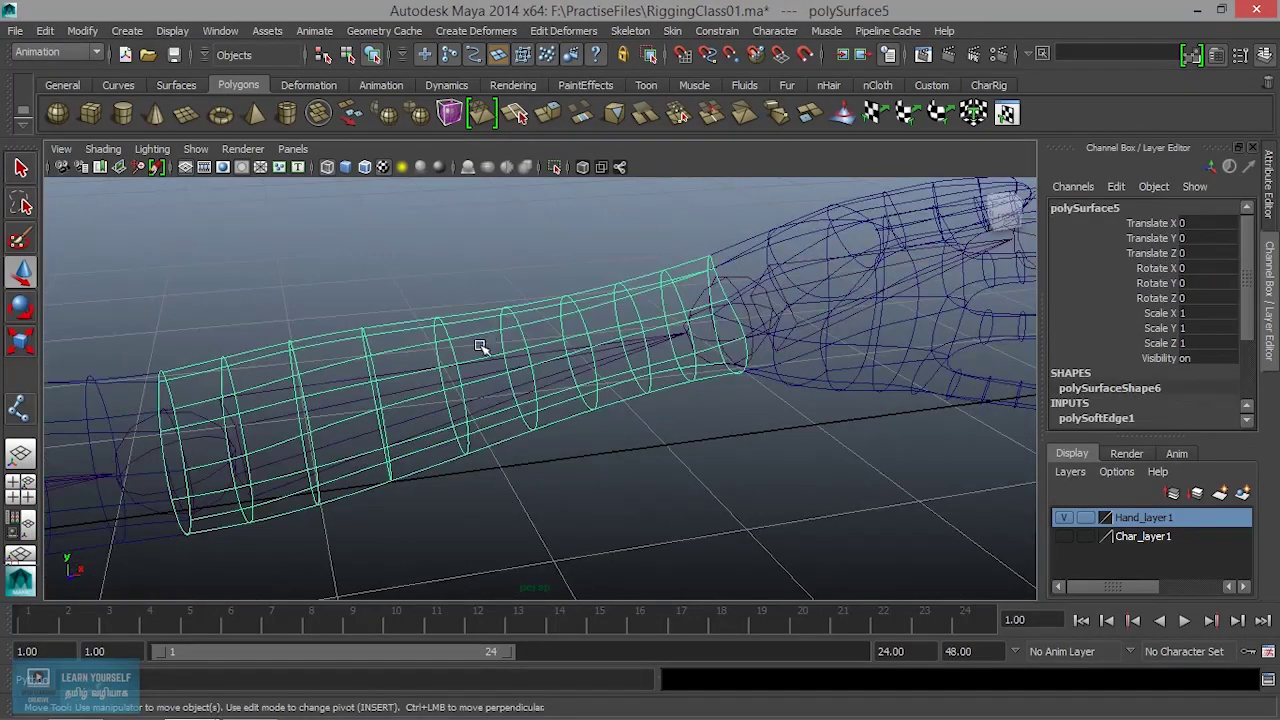
shift+click(421, 412)
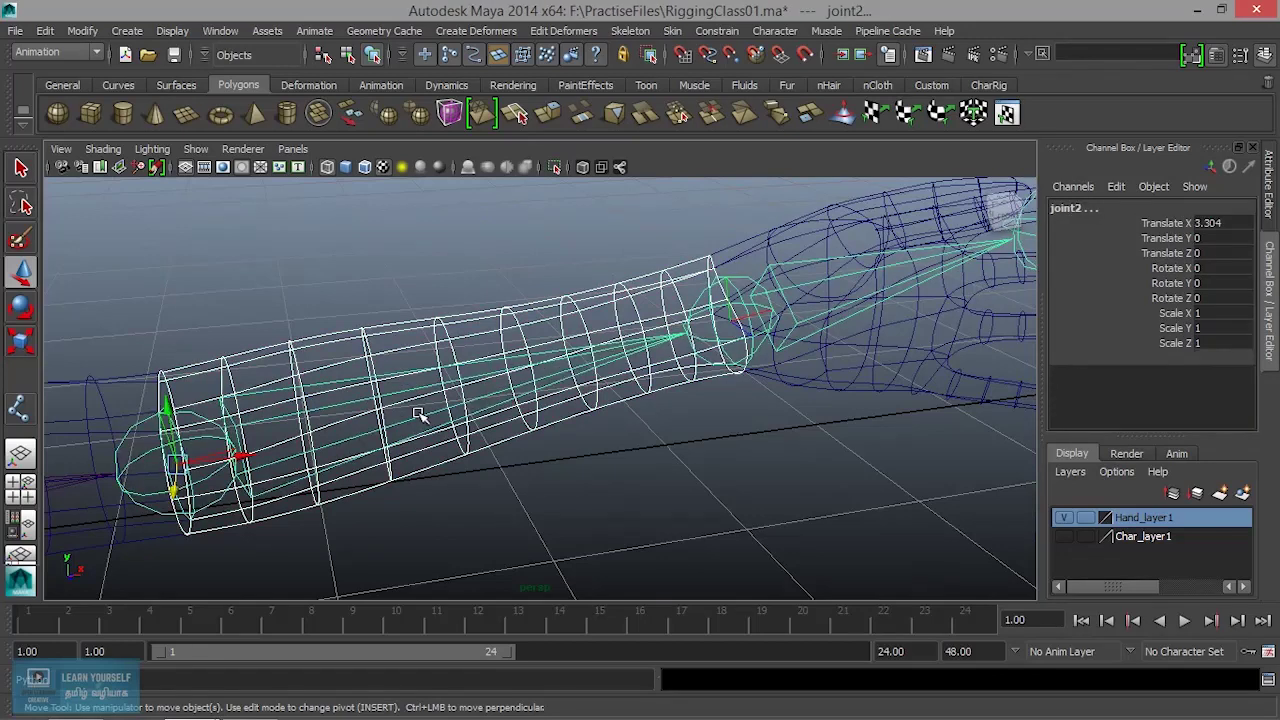
key(p)
- Parent the hand mesh to joint3
mouse_move(447, 419)
alt+mouse_down()
mouse_move(391, 494)
mouse_move(491, 420)
alt+mouse_up()
click(532, 214)
mouse_move(532, 214)
alt+mouse_down()
mouse_move(523, 403)
mouse_move(634, 363)
alt+mouse_up()
shift+click(636, 367)
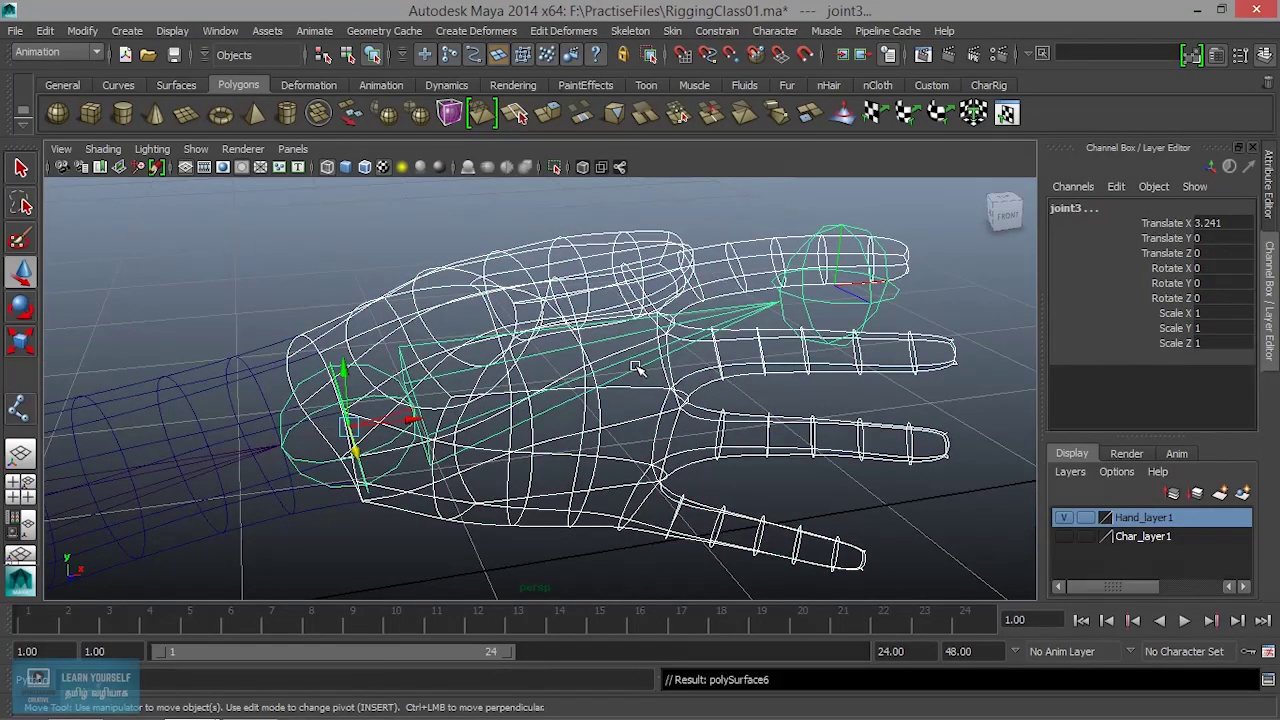
key(p)
- Select joint1 and test-move it to check the arm meshes follow
key(Up)
scroll(625, 362, down, 3)
scroll(625, 362, down, 3)
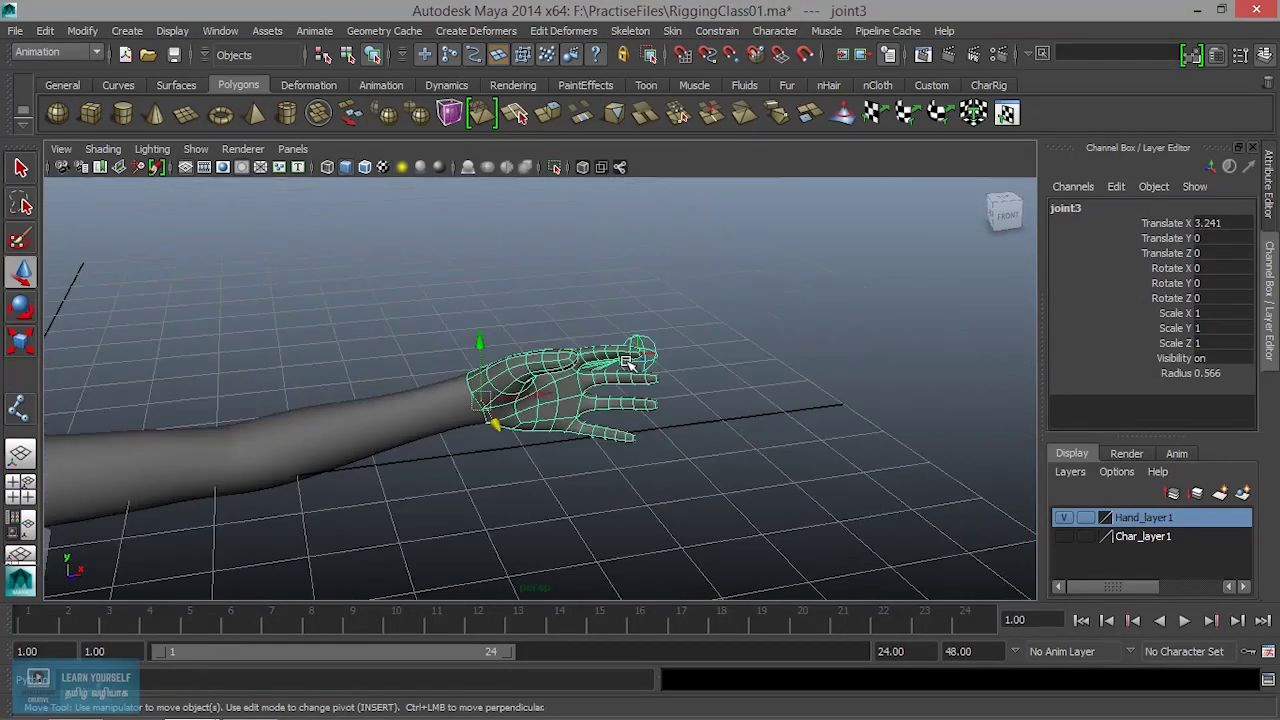
scroll(625, 362, down, 3)
click(553, 547)
click(289, 459)
mouse_move(420, 506)
alt+mouse_down()
mouse_move(306, 443)
mouse_move(305, 374)
alt+mouse_up()
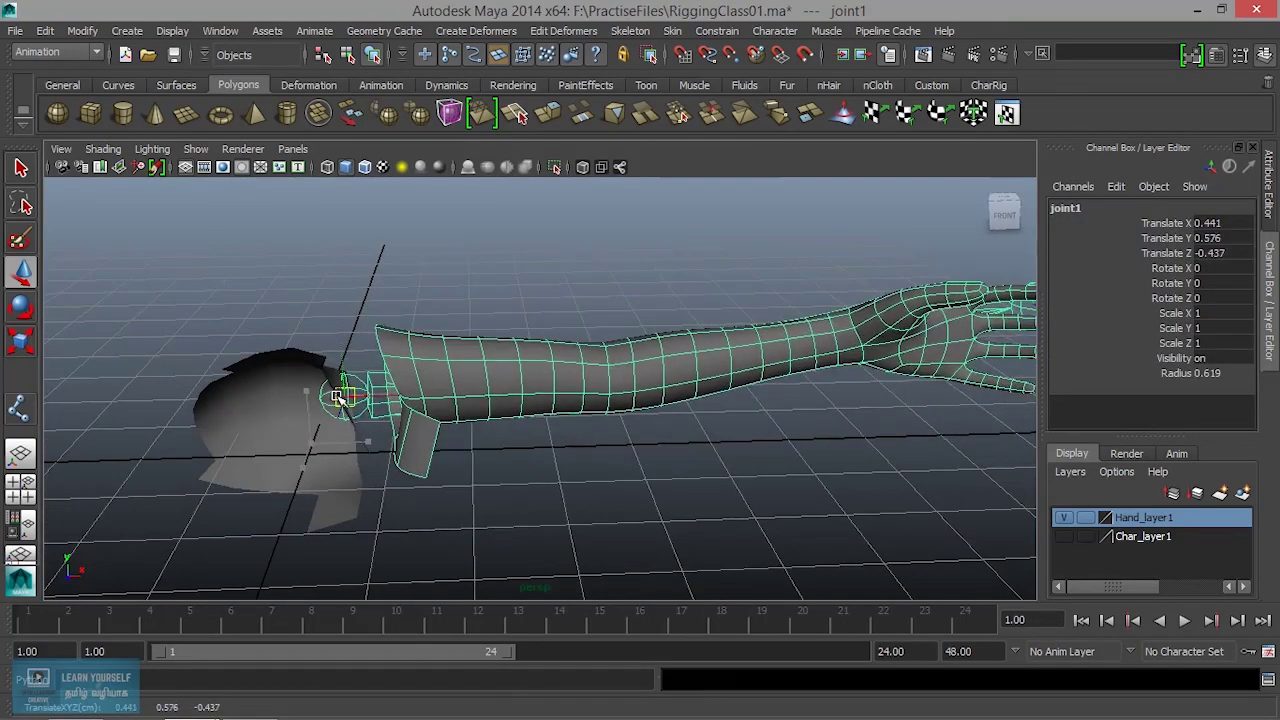
- Undo the test move and parent the shoulder mesh to joint1
key(ctrl+z)
click(345, 562)
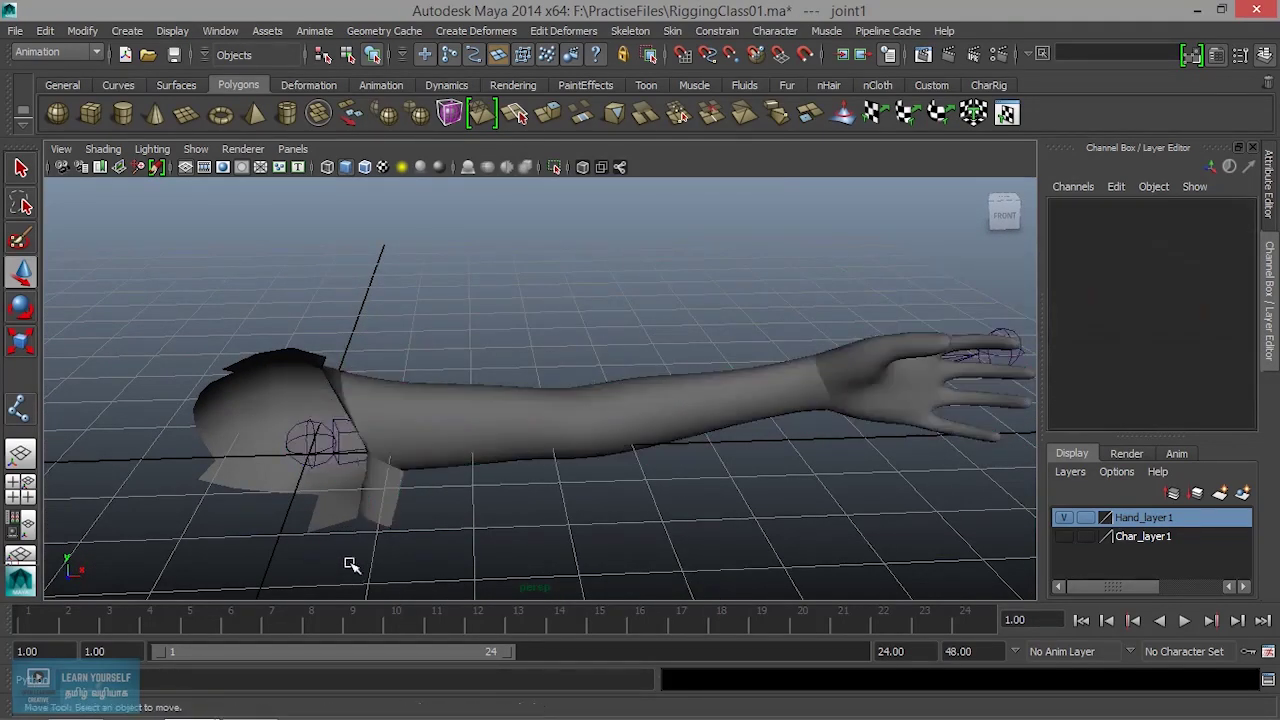
click(314, 440)
click(278, 372)
shift+click(314, 450)
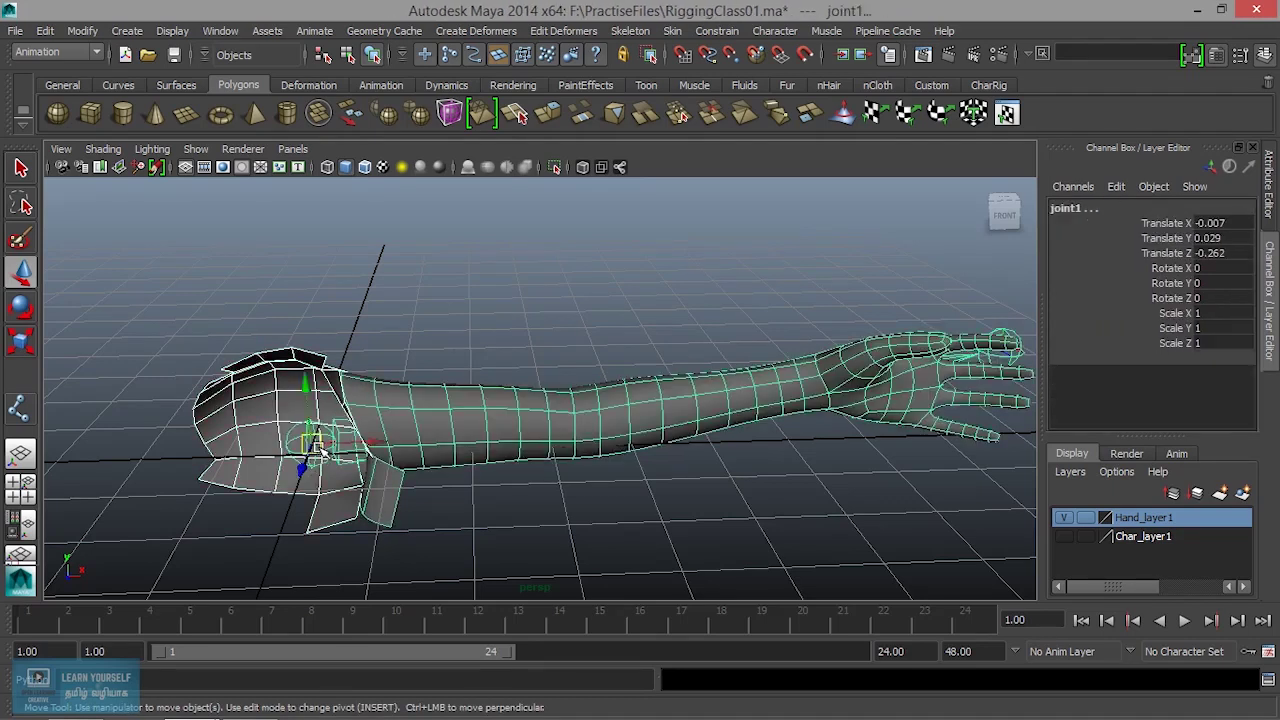
key(p)
- Test-move joint1 to confirm the shoulder follows, then undo it
click(311, 449)
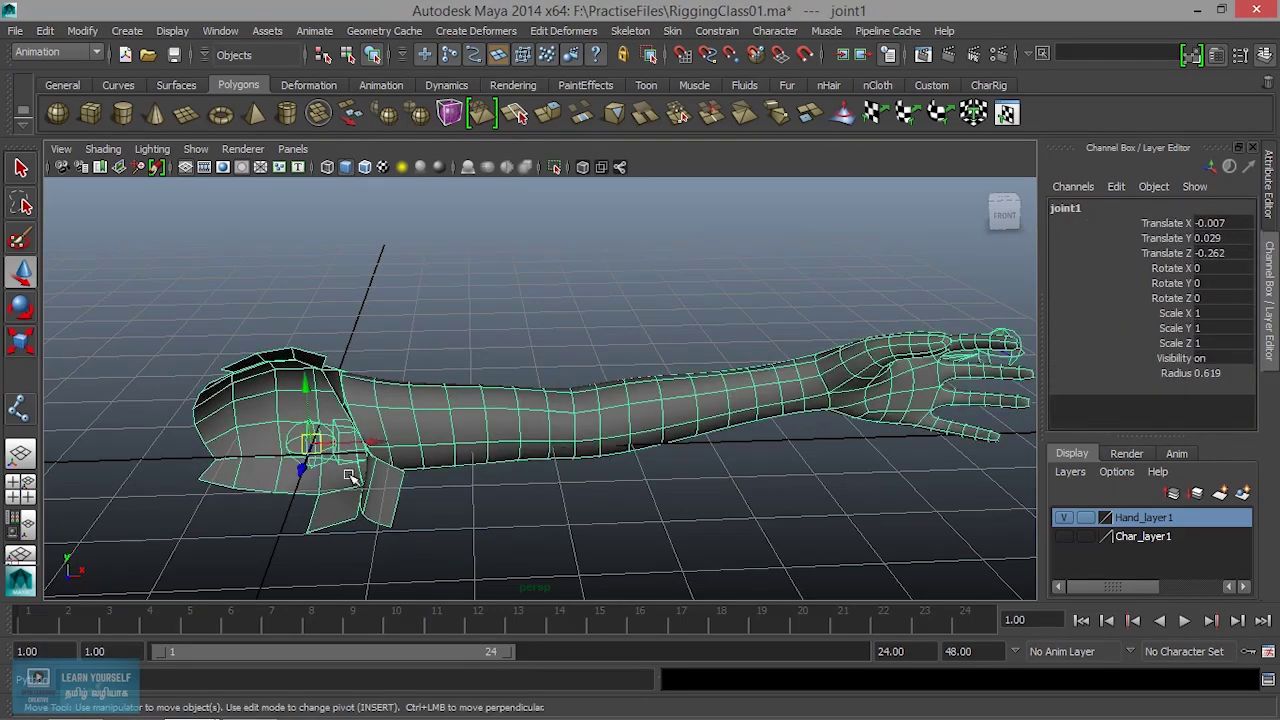
drag(333, 448, 300, 430)
key(ctrl+z)
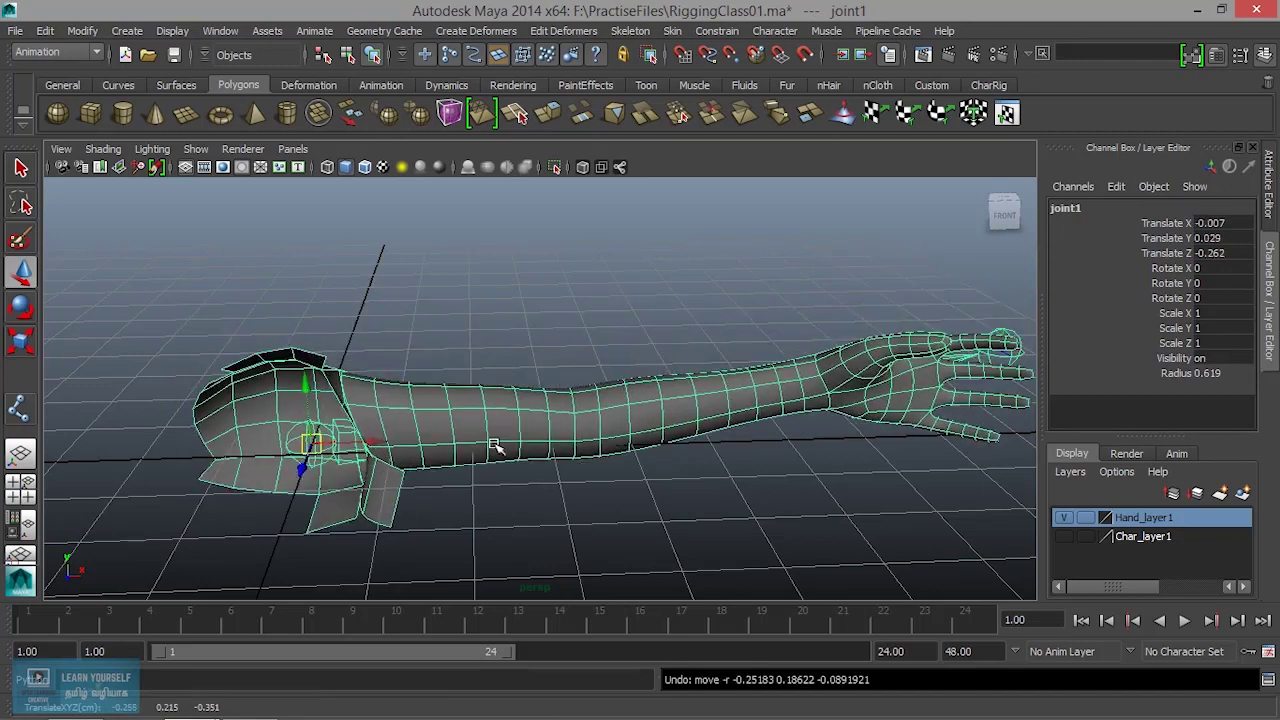
- Rotate joint2 to Rotate Z 24.304, bending the forearm and hand upward at the elbow
key(4)
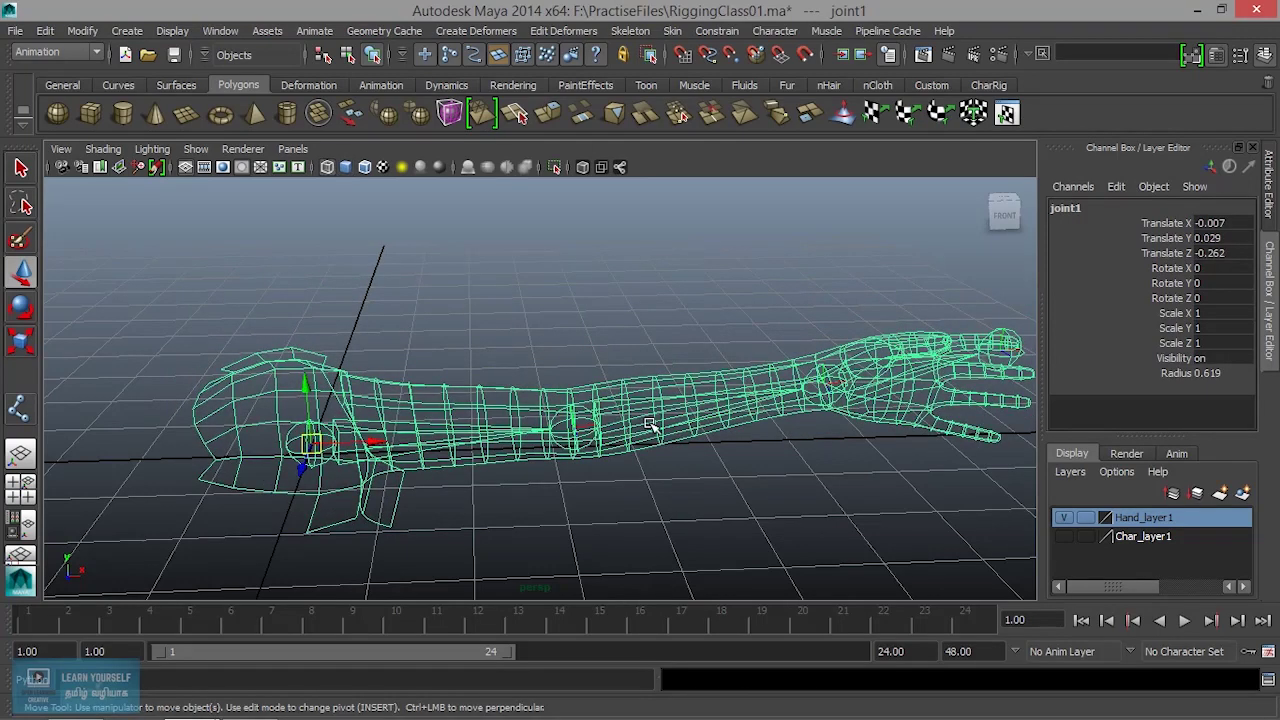
key(Down)
key(5)
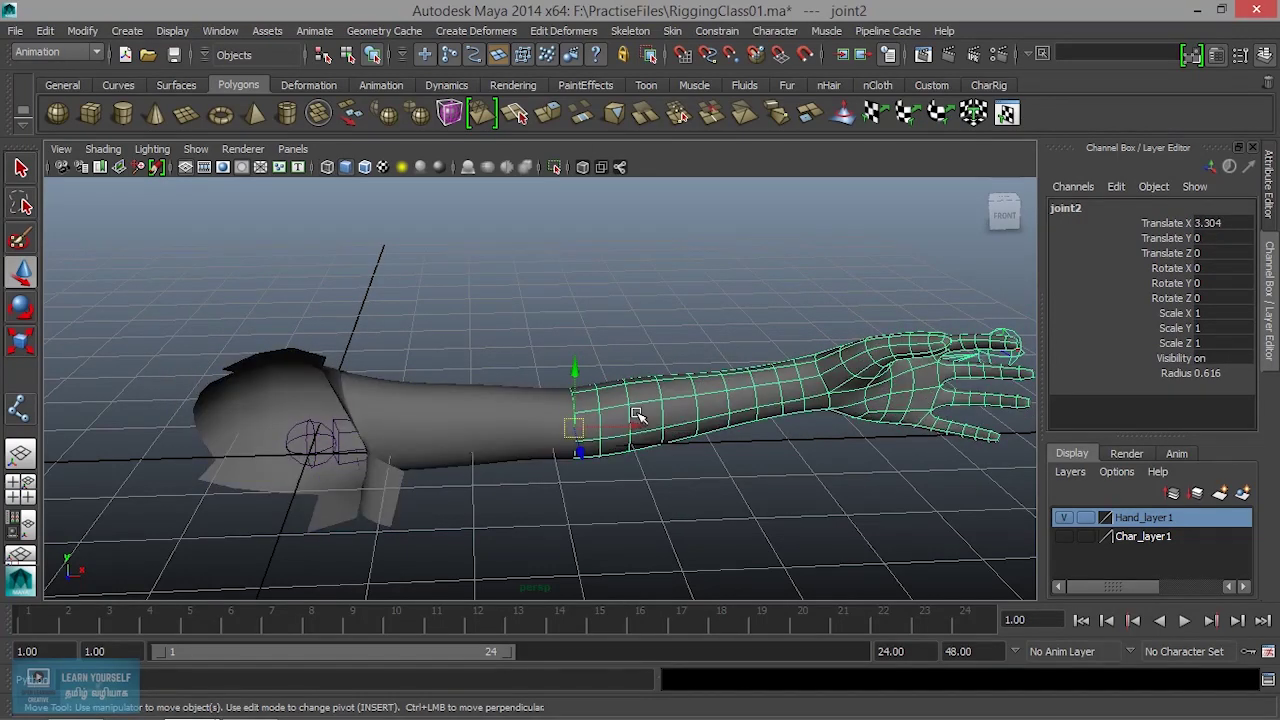
key(e)
mouse_move(606, 349)
mouse_down()
mouse_move(486, 363)
mouse_move(522, 366)
mouse_move(636, 474)
mouse_up()
key(ctrl+z)
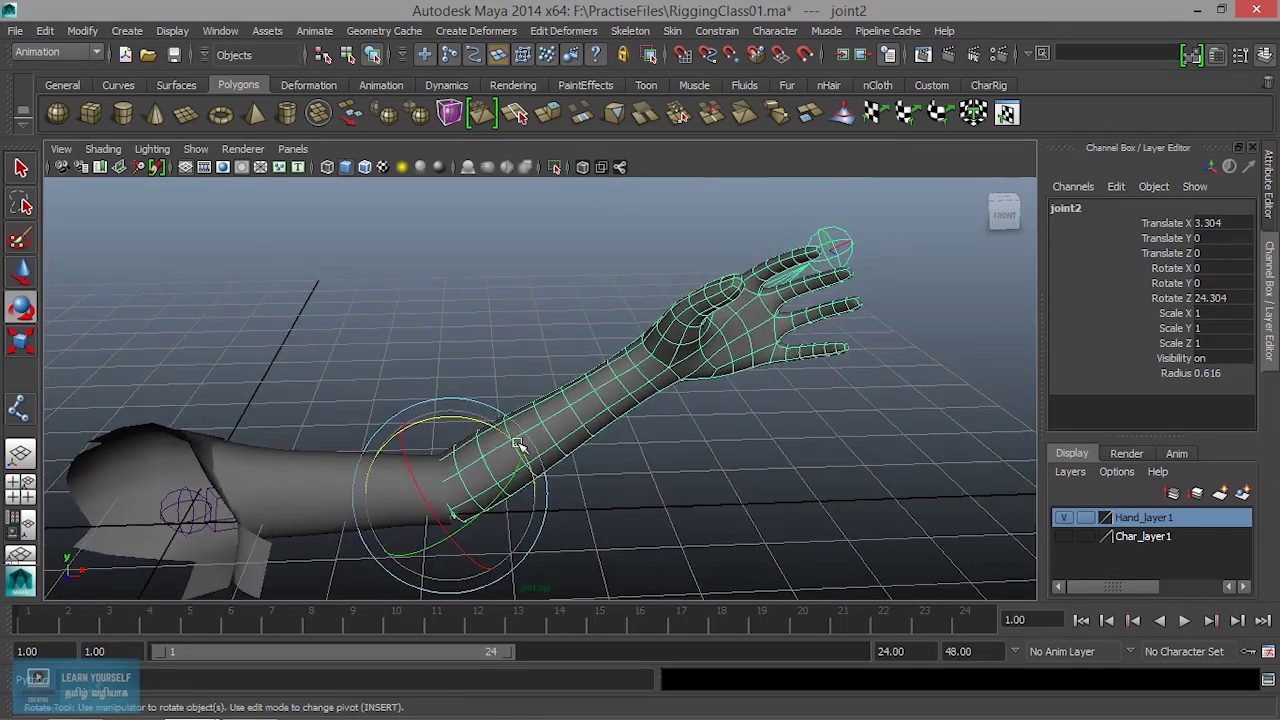
click(748, 459)
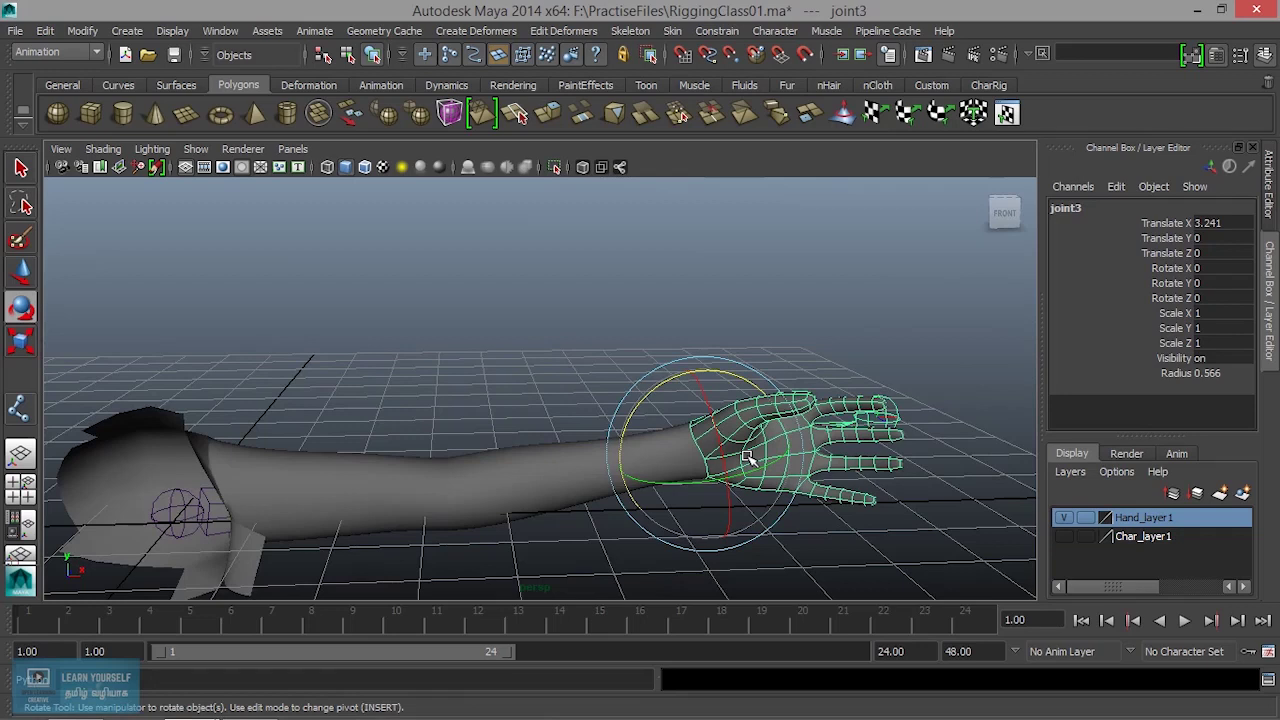
mouse_move(734, 392)
mouse_down()
mouse_move(672, 356)
mouse_move(632, 390)
mouse_up()
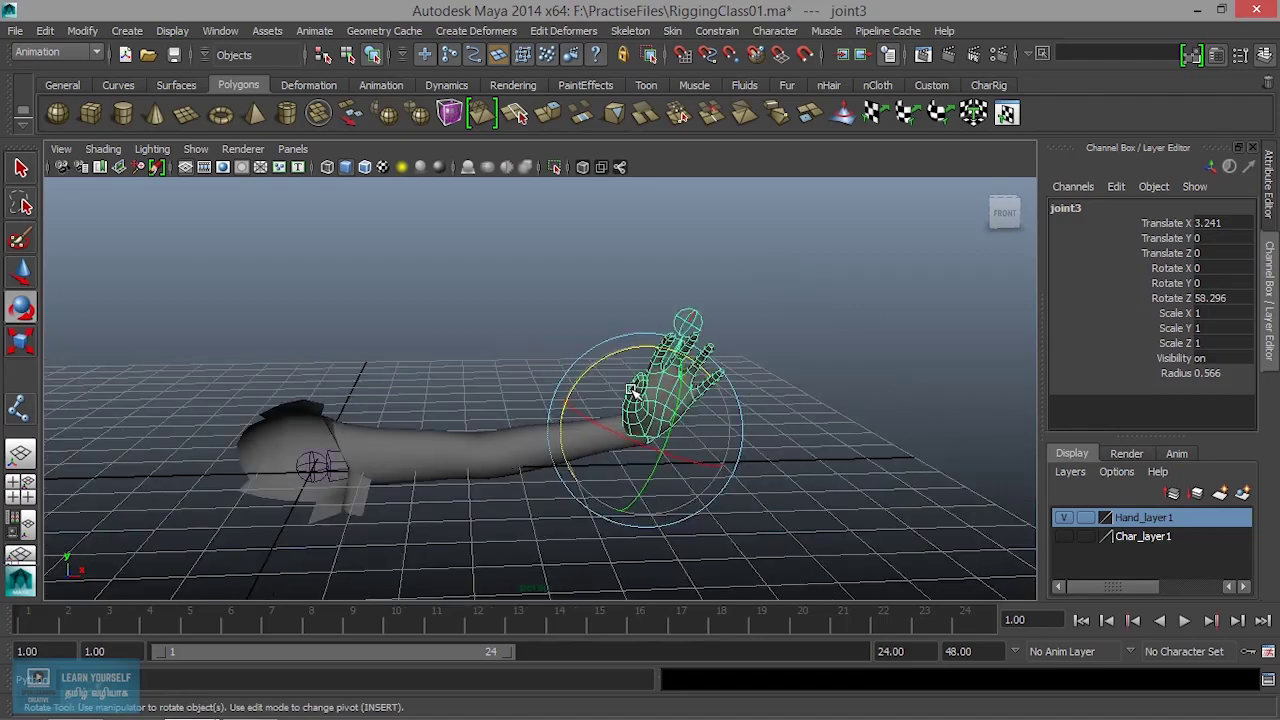
key(ctrl+z)
click(534, 543)
alt+drag(531, 537, 553, 455)
mouse_move(553, 455)
alt+right_down()
mouse_move(714, 494)
mouse_move(571, 503)
mouse_move(713, 498)
alt+right_up()
mouse_move(741, 490)
alt+mouse_down()
mouse_move(726, 474)
mouse_move(600, 491)
mouse_move(603, 480)
mouse_move(457, 419)
alt+mouse_up()
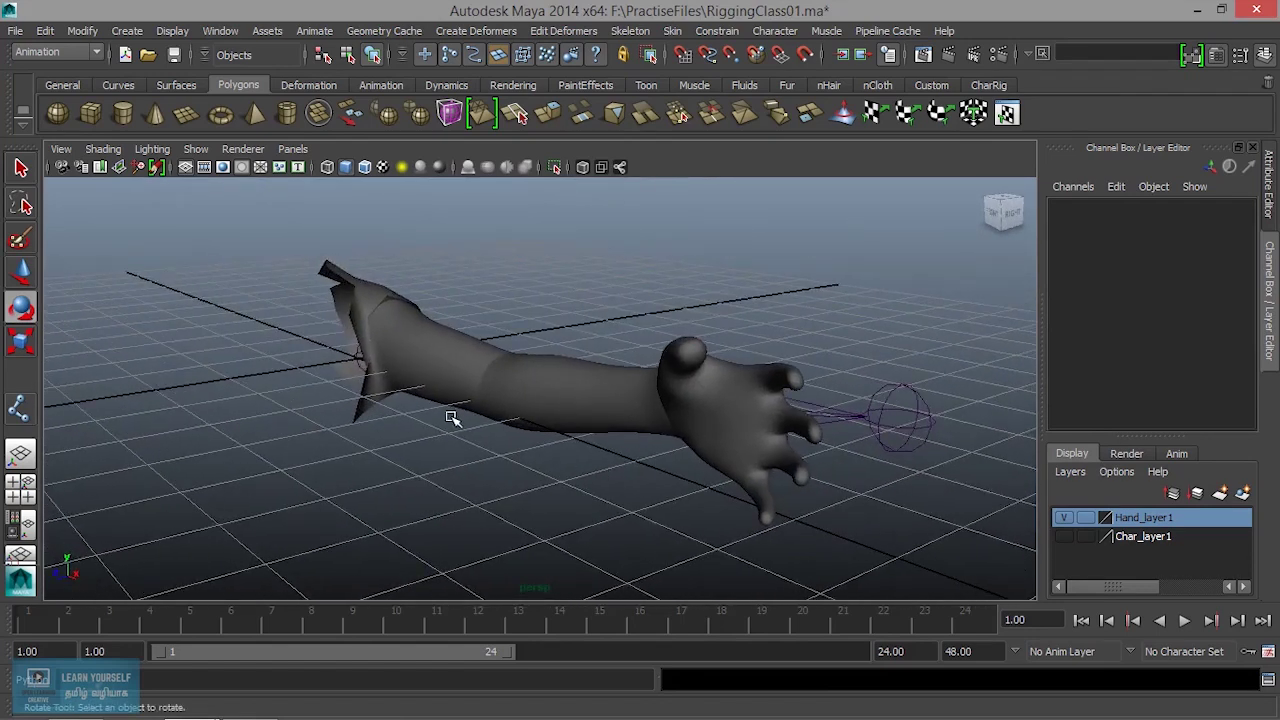